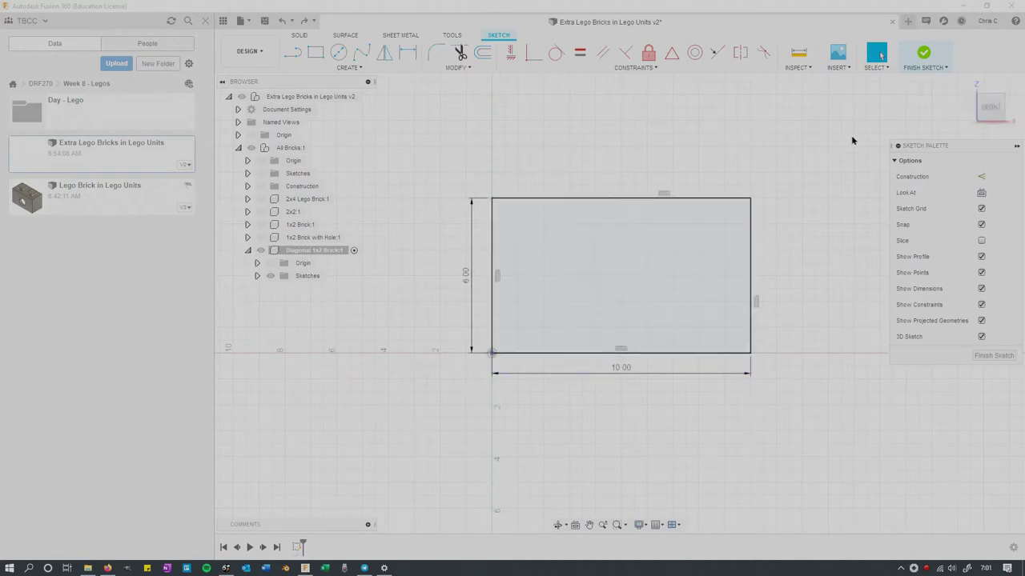
Step: Redo the 45° diagonal line in the diagonal 1x2 brick's side sketch and trim the vertical edge outside it
{"action": "middle_click_drag", "start_coordinate": [989, 108], "coordinate": [983, 138], "text": "shift"}
{"action": "left_click_drag", "start_coordinate": [983, 138], "coordinate": [990, 110]}
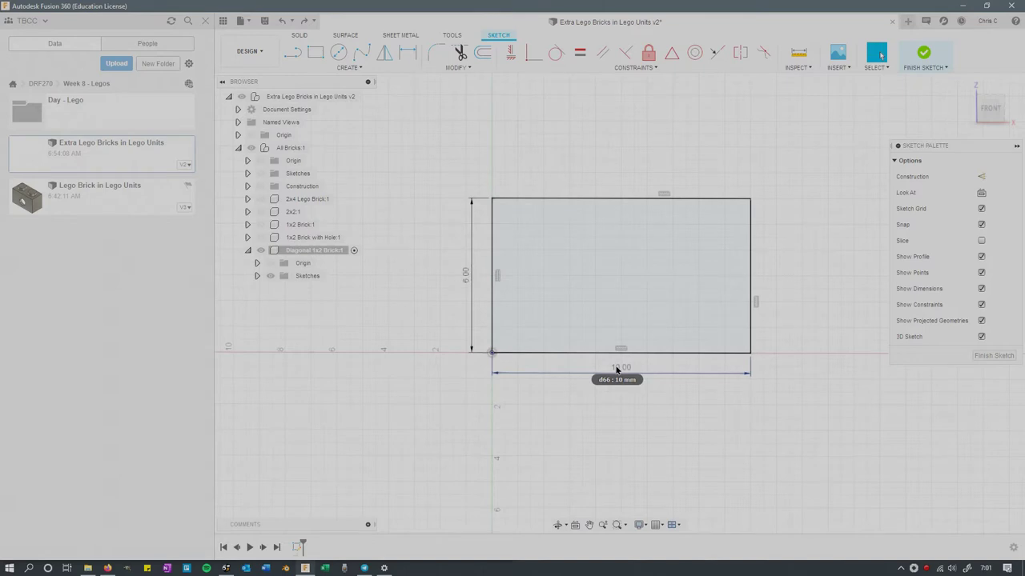
{"action": "key", "text": "ctrl+y"}
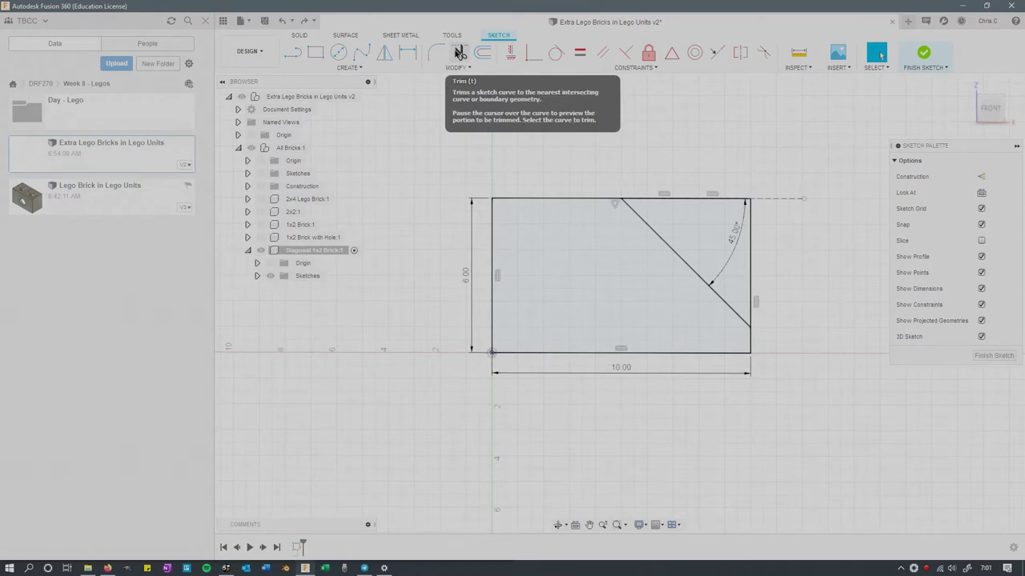
{"action": "left_click", "coordinate": [459, 53]}
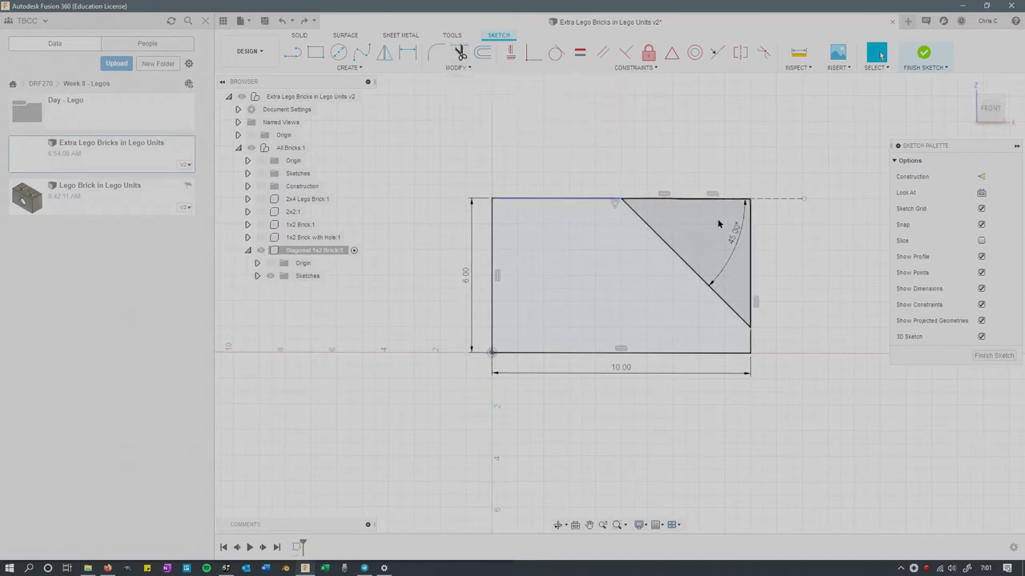
{"action": "left_click", "coordinate": [752, 251]}
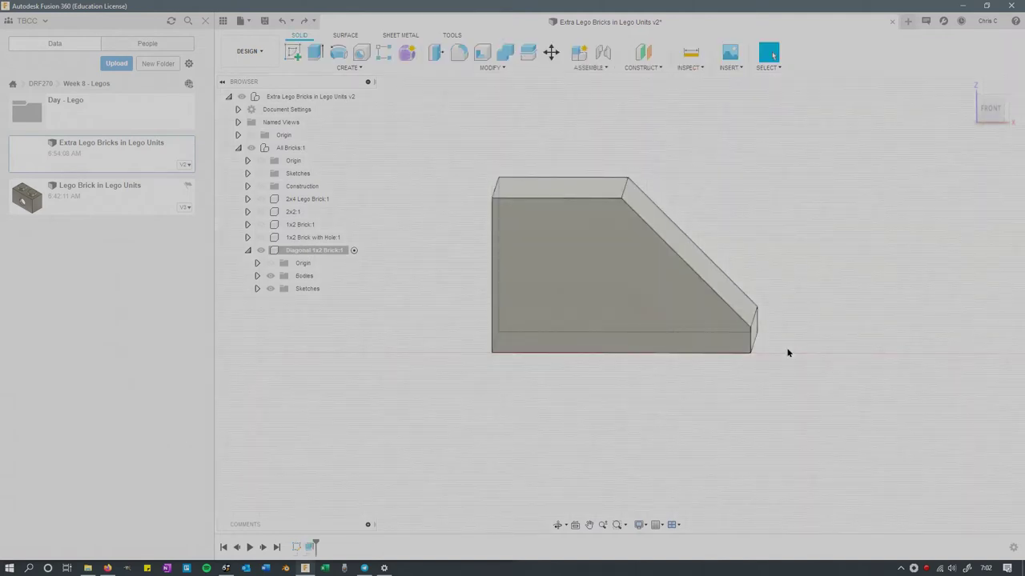
Step: Redo the diagonal 1x2 brick's two top studs, hollowed interior and stud fillets
{"action": "mouse_move", "coordinate": [802, 290]}
{"action": "middle_mouse_down"}
{"action": "mouse_move", "coordinate": [748, 316]}
{"action": "mouse_move", "coordinate": [764, 300]}
{"action": "mouse_move", "coordinate": [755, 304]}
{"action": "middle_mouse_up"}
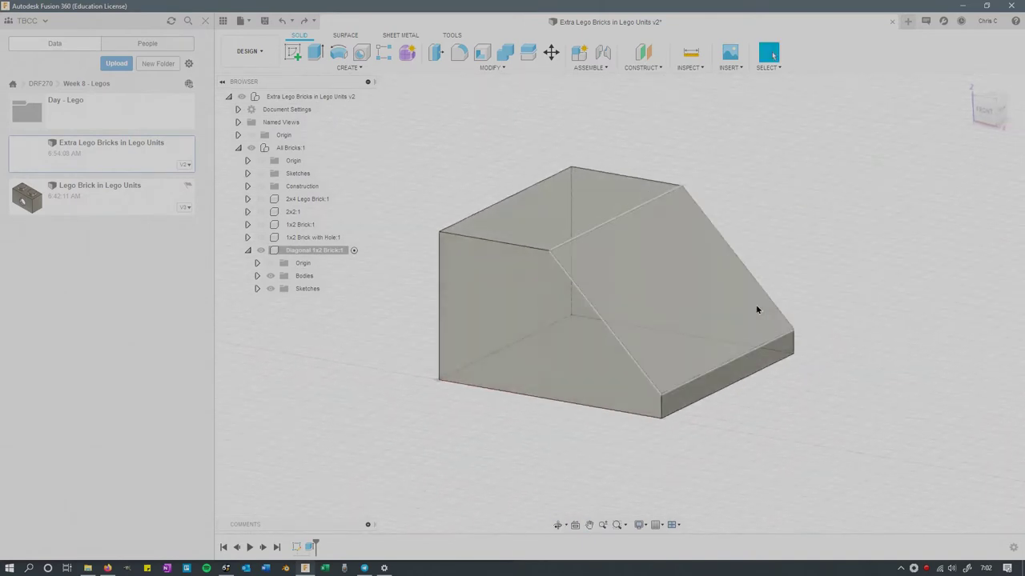
{"action": "mouse_move", "coordinate": [827, 267]}
{"action": "middle_mouse_down", "text": "shift"}
{"action": "mouse_move", "coordinate": [726, 265]}
{"action": "mouse_move", "coordinate": [838, 258]}
{"action": "mouse_move", "coordinate": [825, 263]}
{"action": "middle_mouse_up", "text": "shift"}
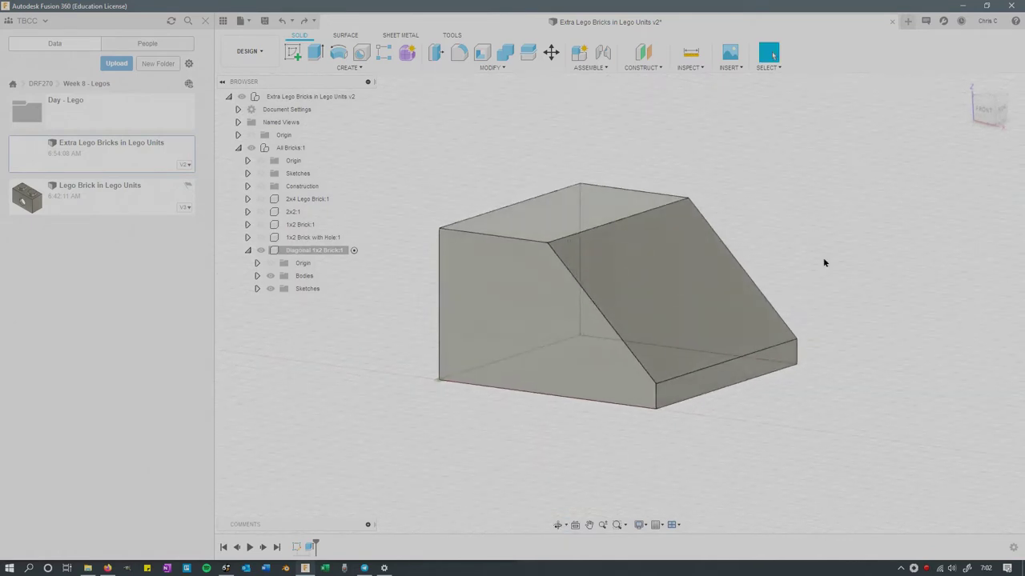
{"action": "left_click", "coordinate": [782, 296]}
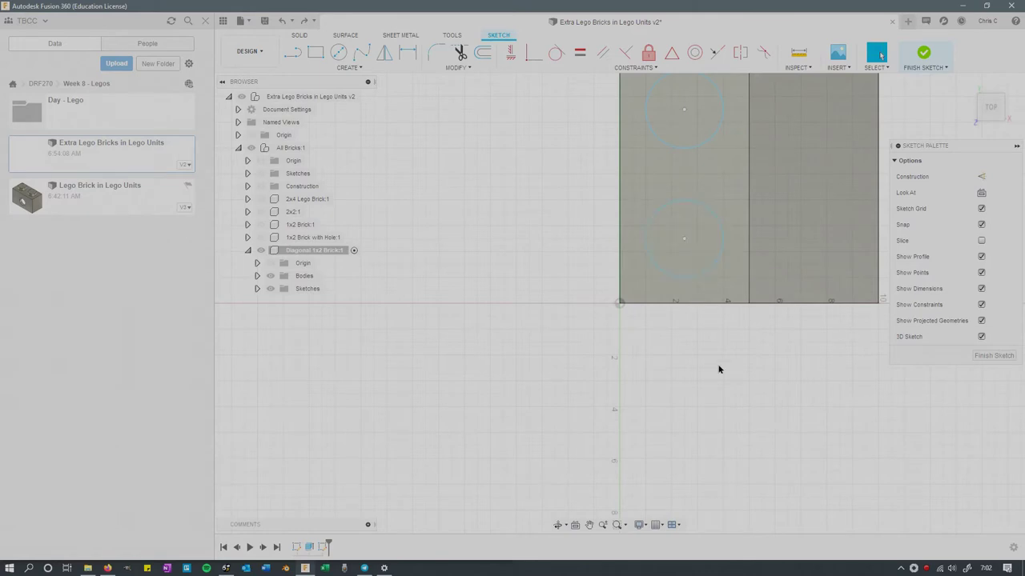
{"action": "key", "text": "ctrl+y"}
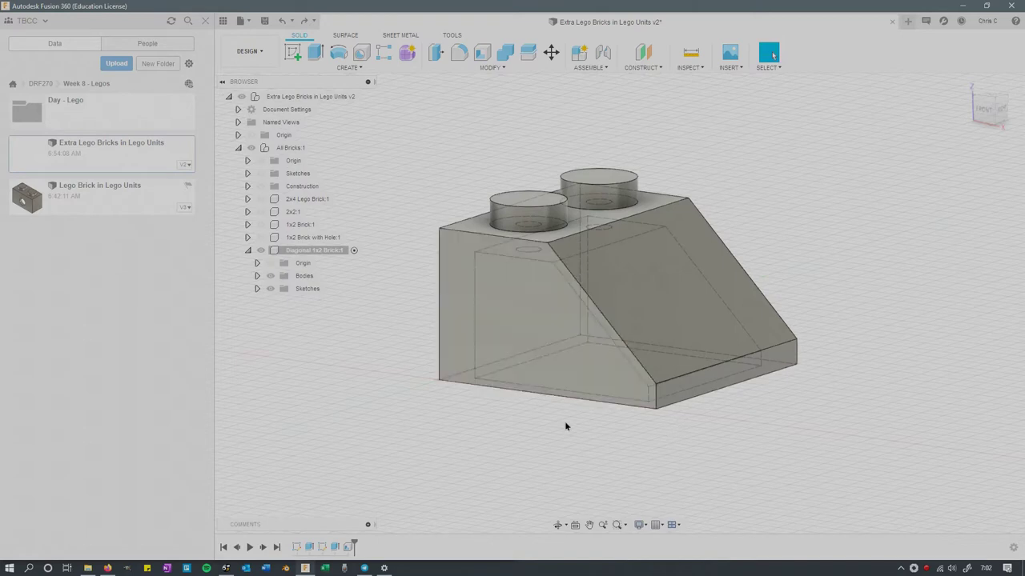
{"action": "middle_click_drag", "start_coordinate": [683, 481], "coordinate": [715, 474], "text": "shift"}
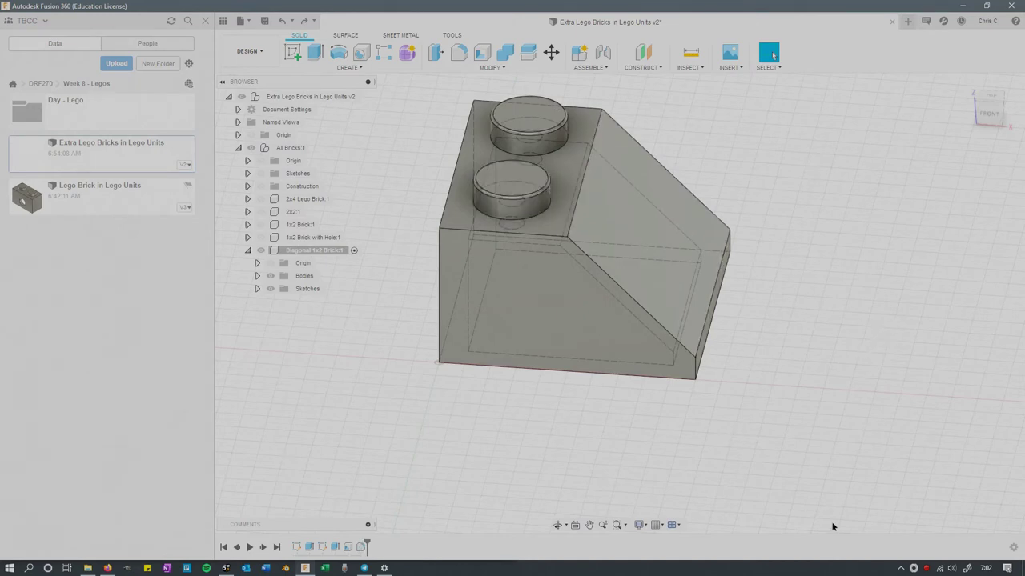
{"action": "middle_click_drag", "start_coordinate": [848, 436], "coordinate": [811, 437], "text": "shift"}
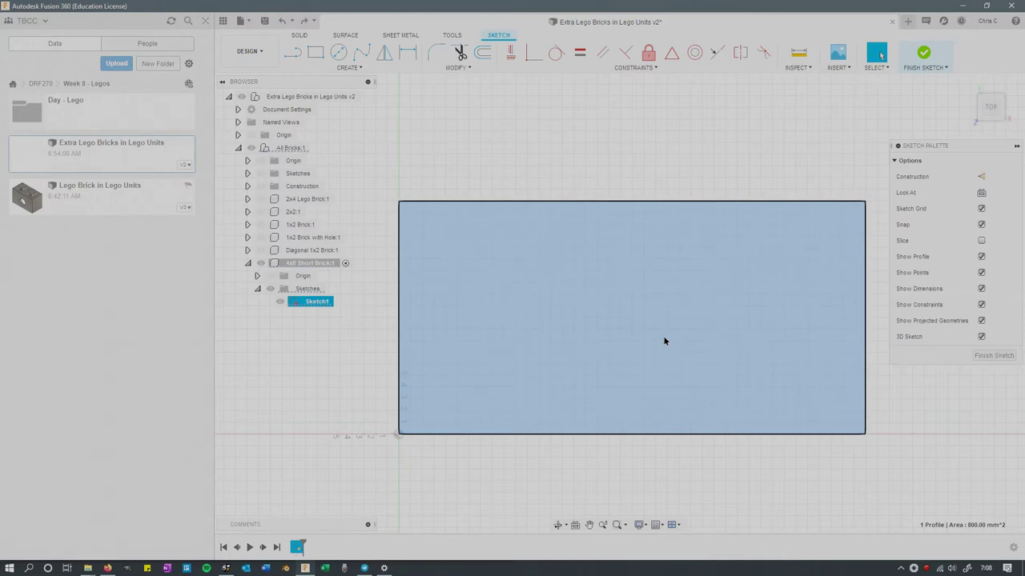
{"action": "left_click", "coordinate": [416, 383]}
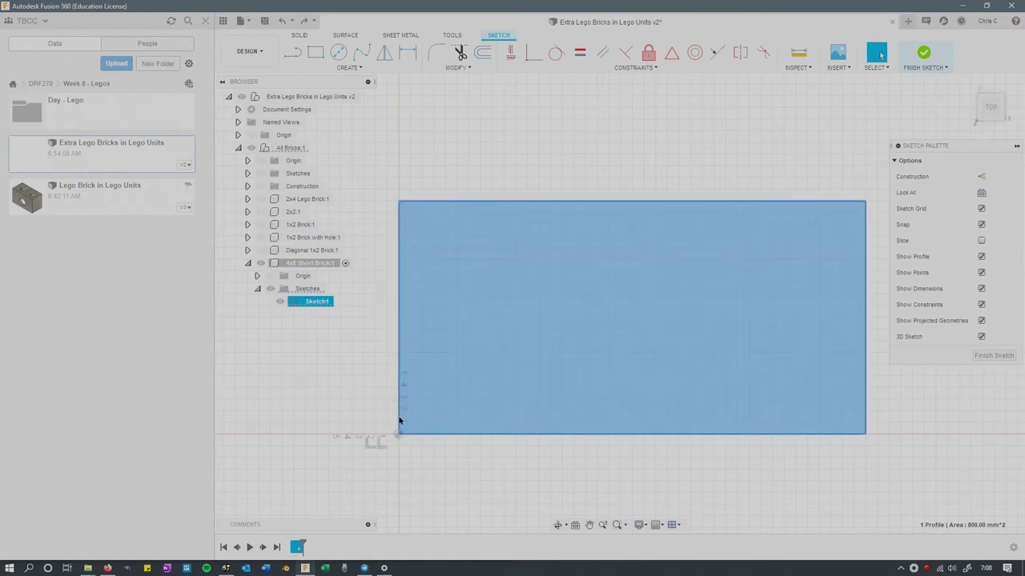
{"action": "left_click", "coordinate": [384, 377]}
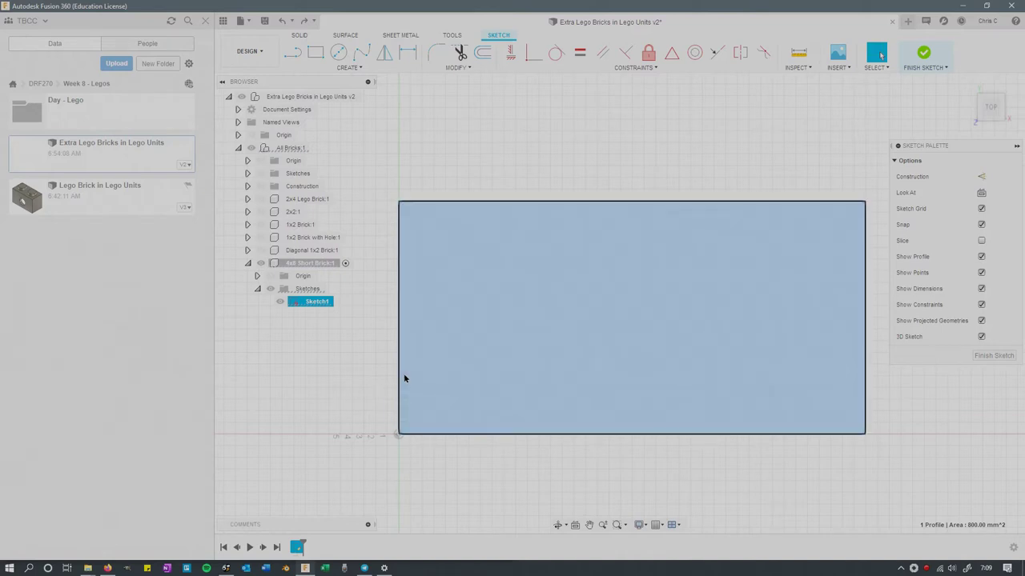
{"action": "left_click", "coordinate": [403, 378]}
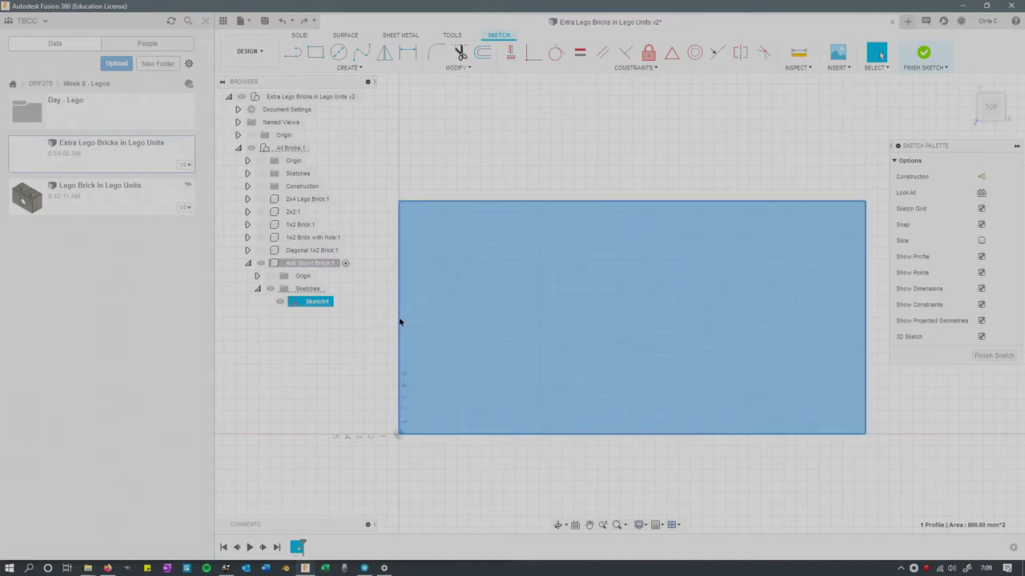
{"action": "key", "text": "Escape"}
{"action": "left_click", "coordinate": [402, 378]}
{"action": "key", "text": "Escape"}
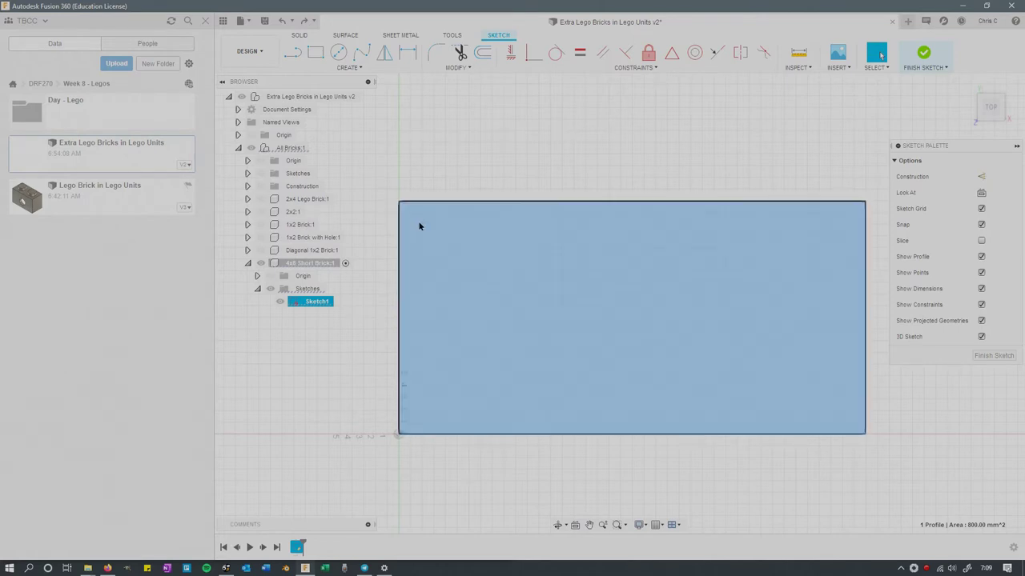
{"action": "left_click", "coordinate": [419, 226]}
{"action": "key", "text": "Escape"}
{"action": "left_click", "coordinate": [434, 204]}
{"action": "key", "text": "Escape"}
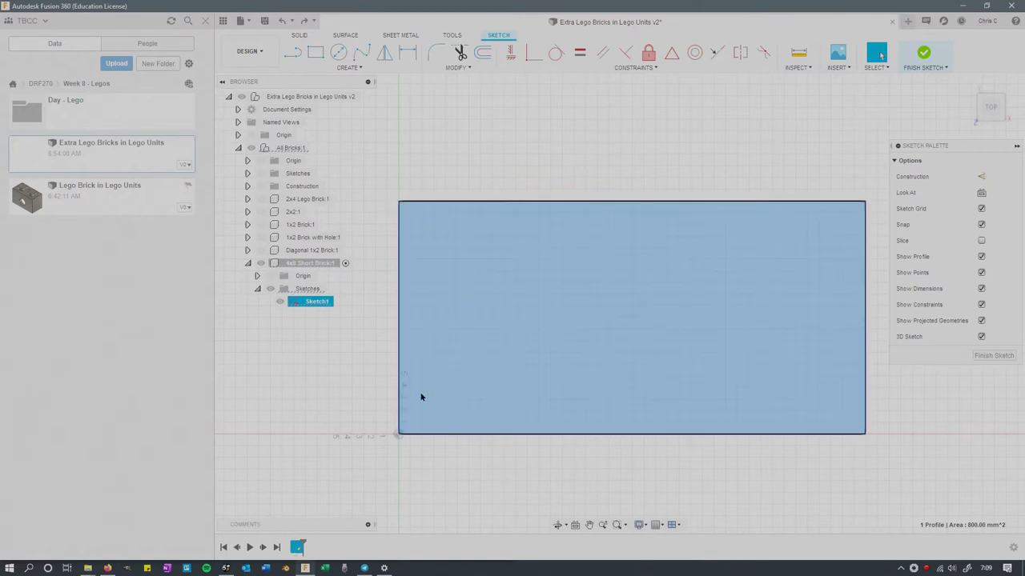
{"action": "left_click", "coordinate": [402, 425]}
{"action": "key", "text": "Escape"}
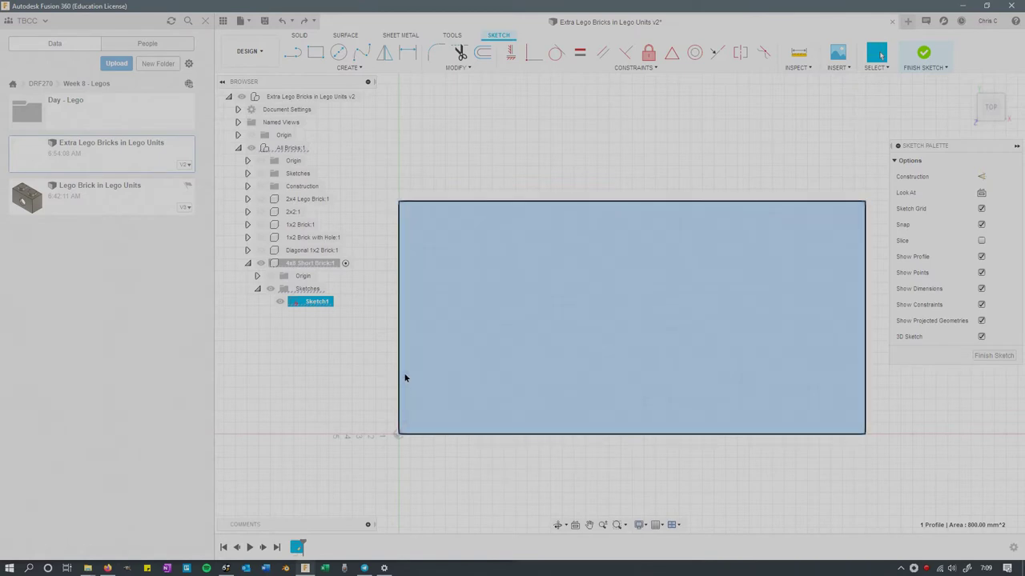
{"action": "left_click", "coordinate": [404, 376]}
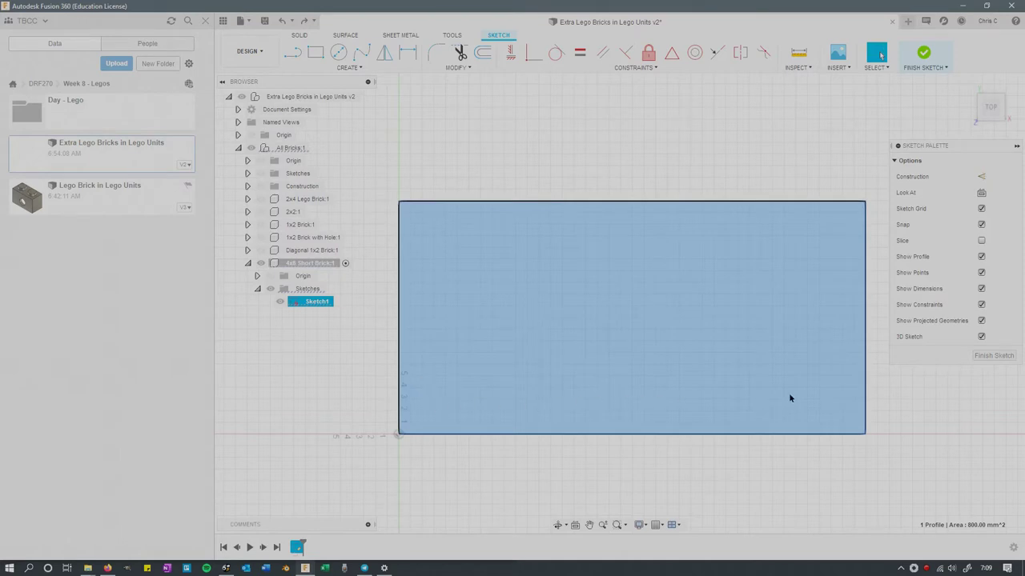
{"action": "key", "text": "Escape"}
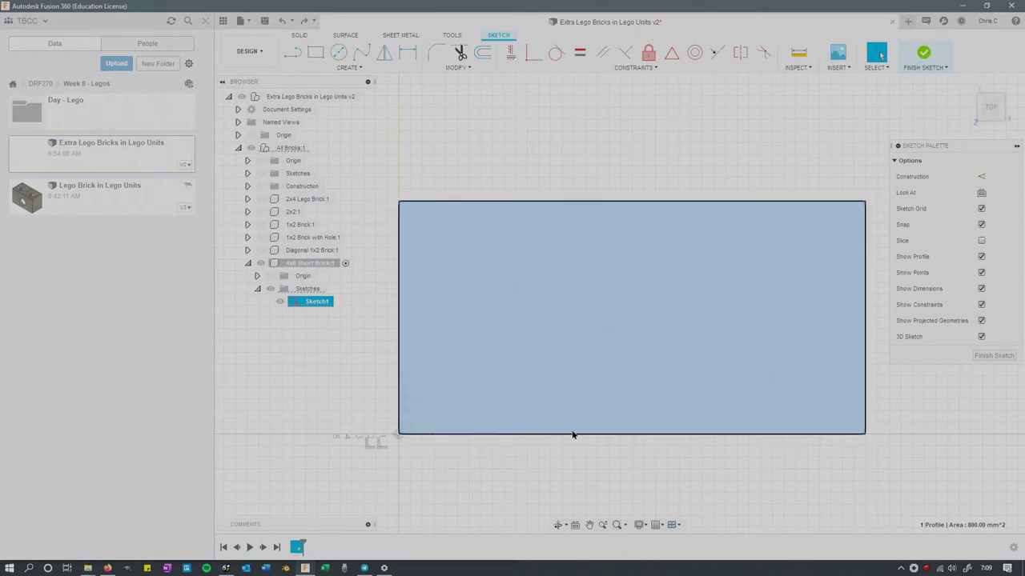
{"action": "left_click", "coordinate": [864, 433]}
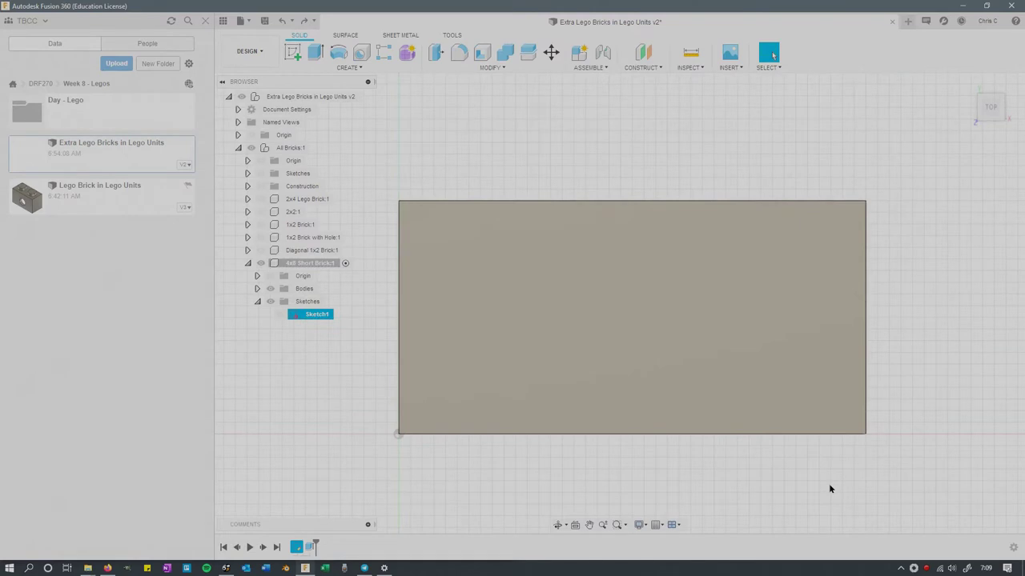
Step: Redo the corner stud's circle sketch on top of the 4x8 short brick and the extrusion of that stud
{"action": "key", "text": "ctrl+y"}
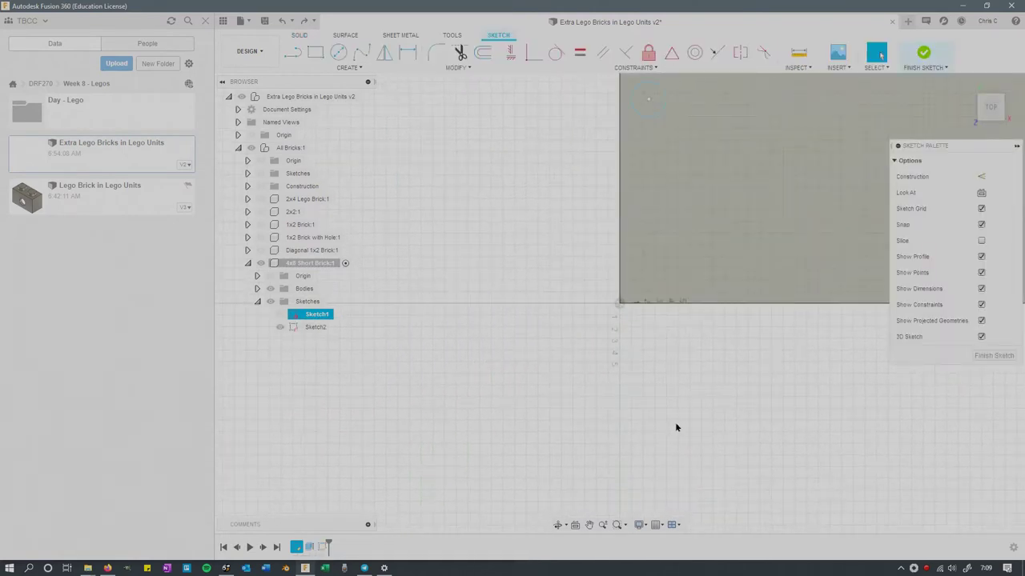
{"action": "mouse_move", "coordinate": [675, 423]}
{"action": "middle_mouse_down", "text": "shift"}
{"action": "mouse_move", "coordinate": [694, 349]}
{"action": "mouse_move", "coordinate": [687, 331]}
{"action": "mouse_move", "coordinate": [677, 336]}
{"action": "middle_mouse_up", "text": "shift"}
{"action": "scroll", "coordinate": [678, 339], "scroll_direction": "down", "scroll_amount": 1}
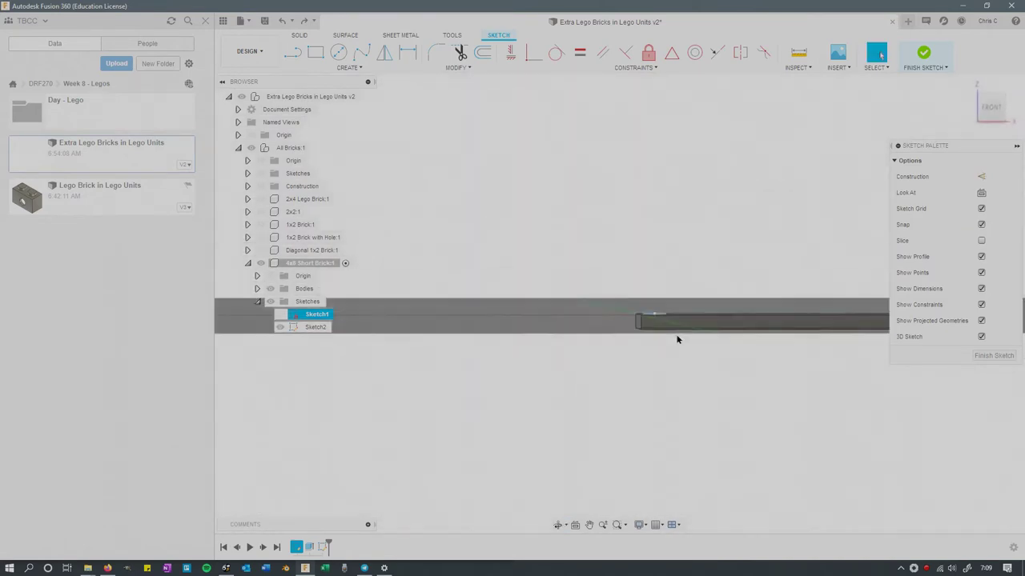
{"action": "scroll", "coordinate": [677, 339], "scroll_direction": "up", "scroll_amount": 4}
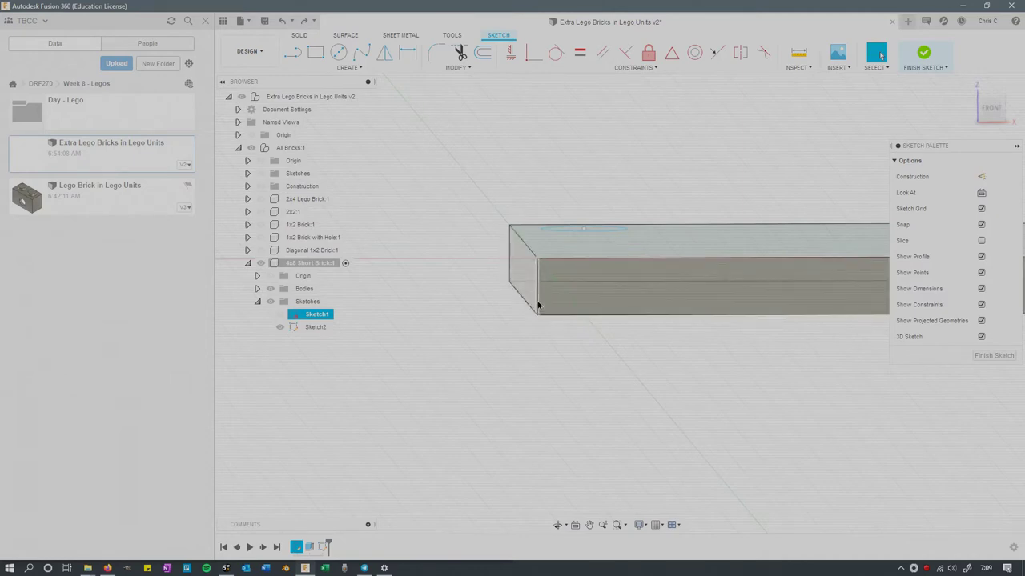
{"action": "key", "text": "ctrl+z"}
{"action": "key", "text": "ctrl+y"}
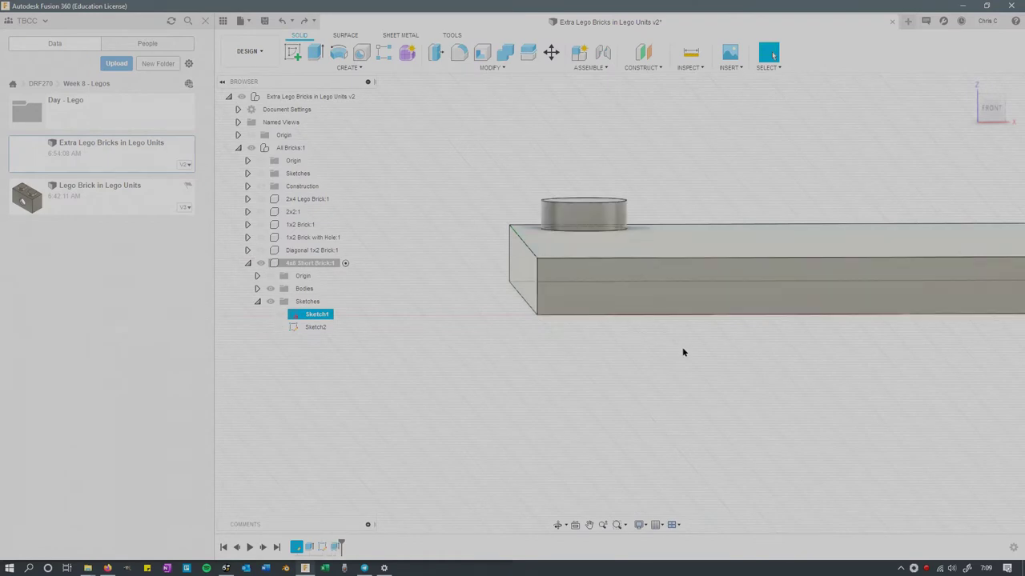
{"action": "middle_click_drag", "start_coordinate": [681, 352], "coordinate": [677, 341], "text": "shift"}
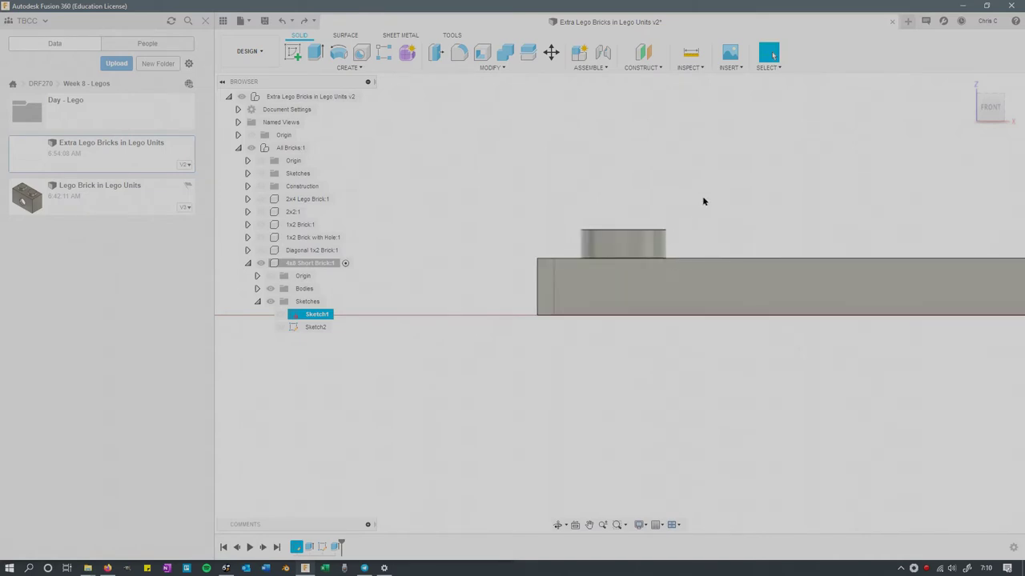
{"action": "key", "text": "ctrl+y"}
{"action": "mouse_move", "coordinate": [754, 148]}
{"action": "middle_mouse_down", "text": "shift"}
{"action": "mouse_move", "coordinate": [750, 166]}
{"action": "mouse_move", "coordinate": [768, 160]}
{"action": "middle_mouse_up", "text": "shift"}
{"action": "scroll", "coordinate": [768, 160], "scroll_direction": "up", "scroll_amount": 1}
{"action": "scroll", "coordinate": [757, 195], "scroll_direction": "down", "scroll_amount": 2}
{"action": "middle_click_drag", "start_coordinate": [759, 197], "coordinate": [681, 230], "text": "shift"}
{"action": "key", "text": "ctrl+z"}
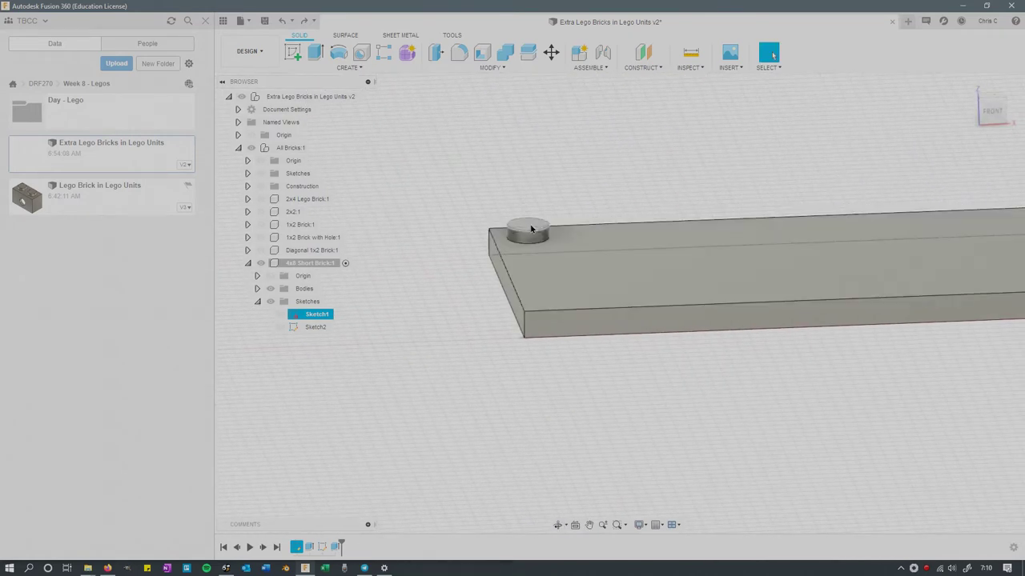
Step: Start a Rectangular Pattern from the corner stud with pattern type Features and distance type Spacing
{"action": "left_click", "coordinate": [528, 232]}
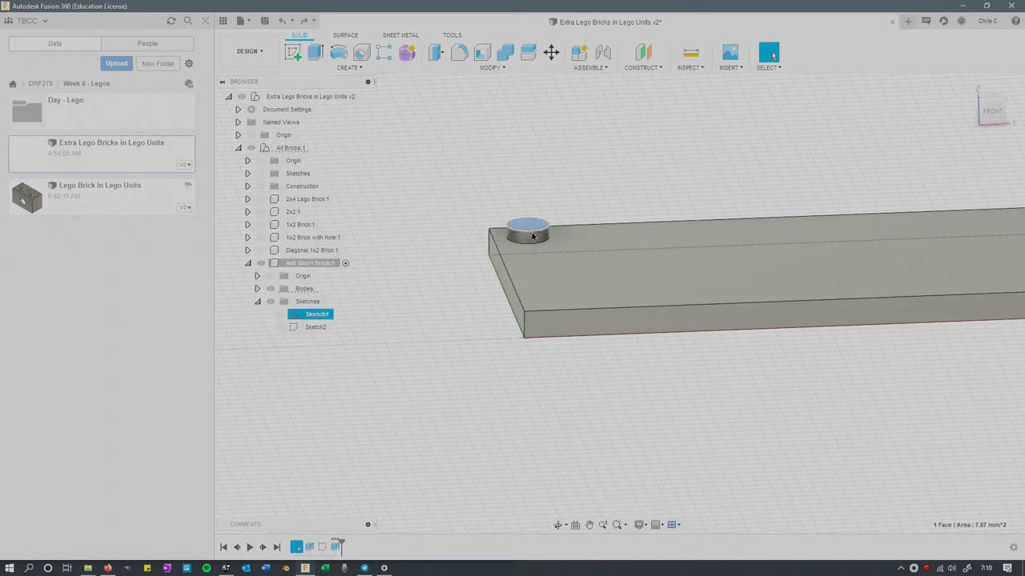
{"action": "left_click", "coordinate": [383, 52]}
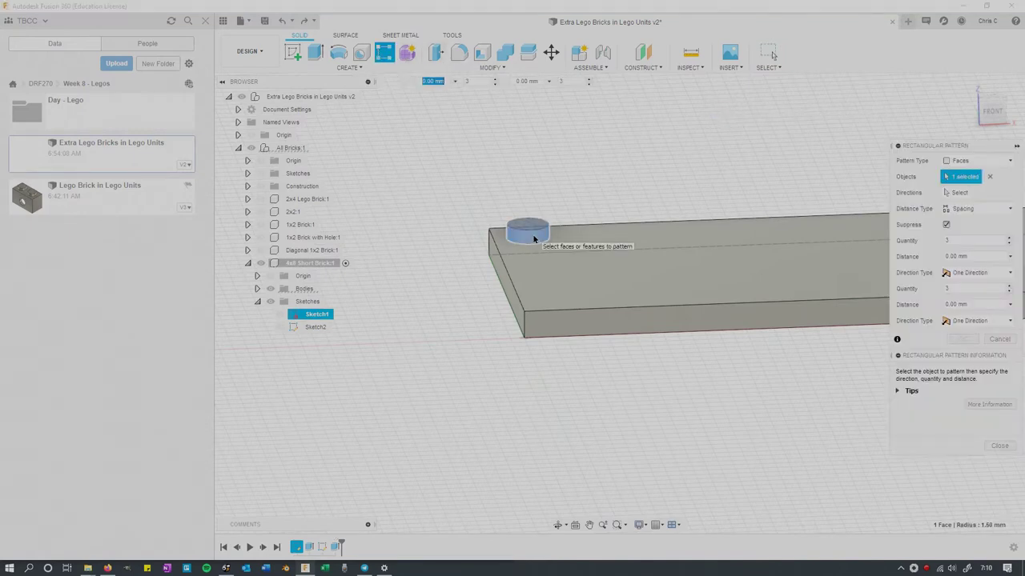
{"action": "left_click", "coordinate": [997, 161]}
{"action": "left_click", "coordinate": [975, 207]}
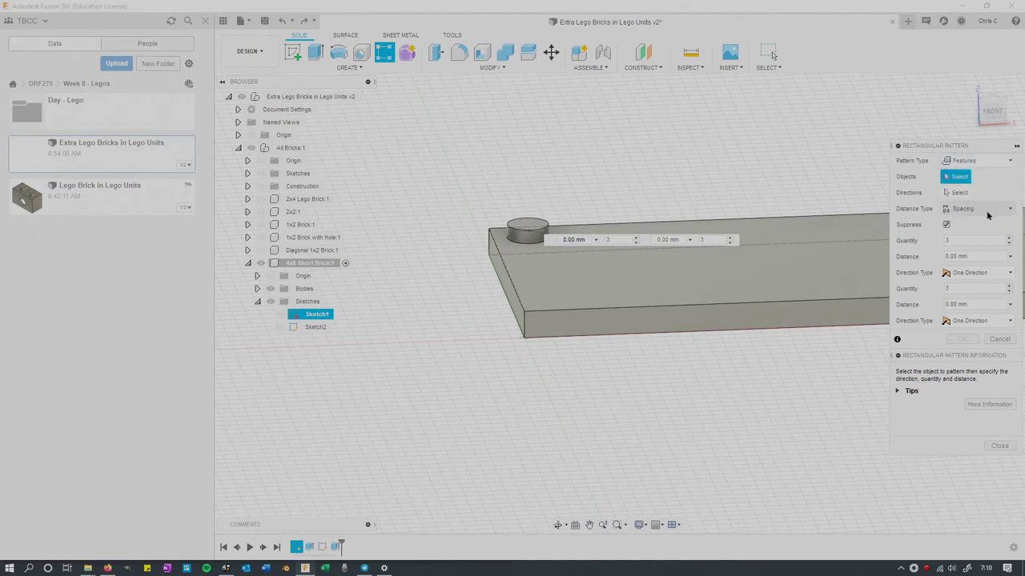
{"action": "left_click", "coordinate": [986, 211]}
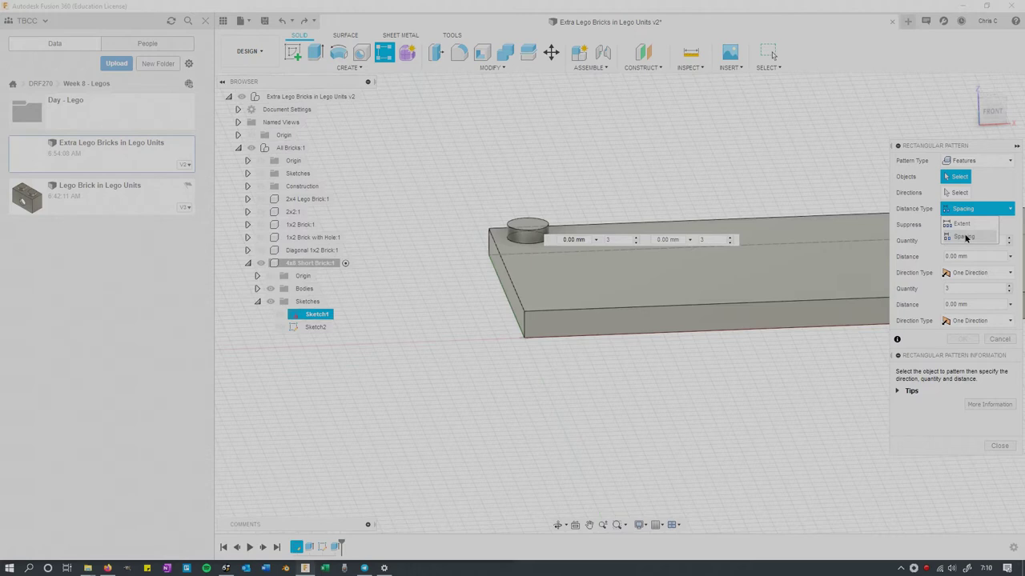
{"action": "left_click", "coordinate": [966, 238]}
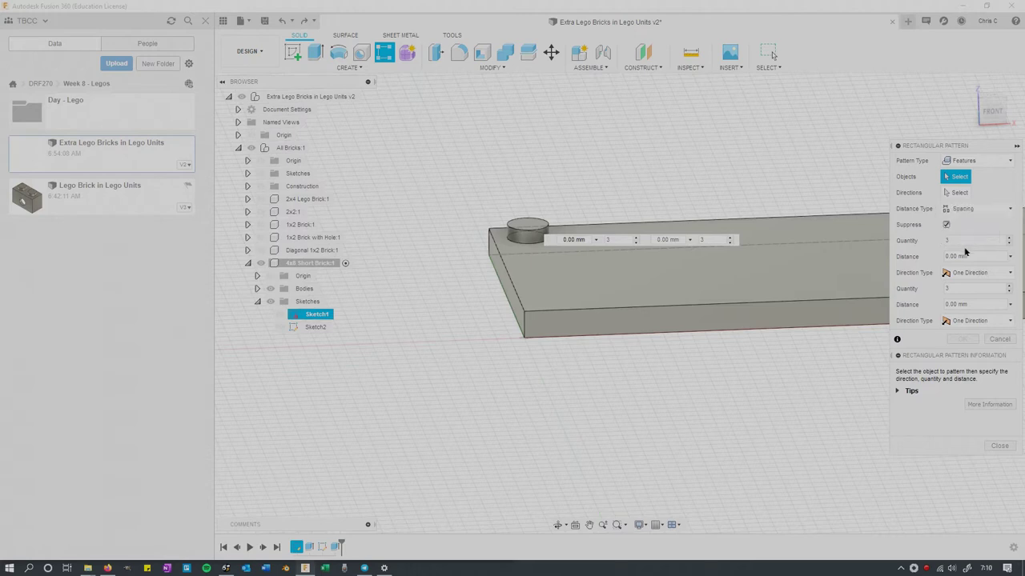
Step: Set the rectangular pattern's spacing to 5 mm in both directions
{"action": "left_click", "coordinate": [967, 256]}
{"action": "type", "text": "5"}
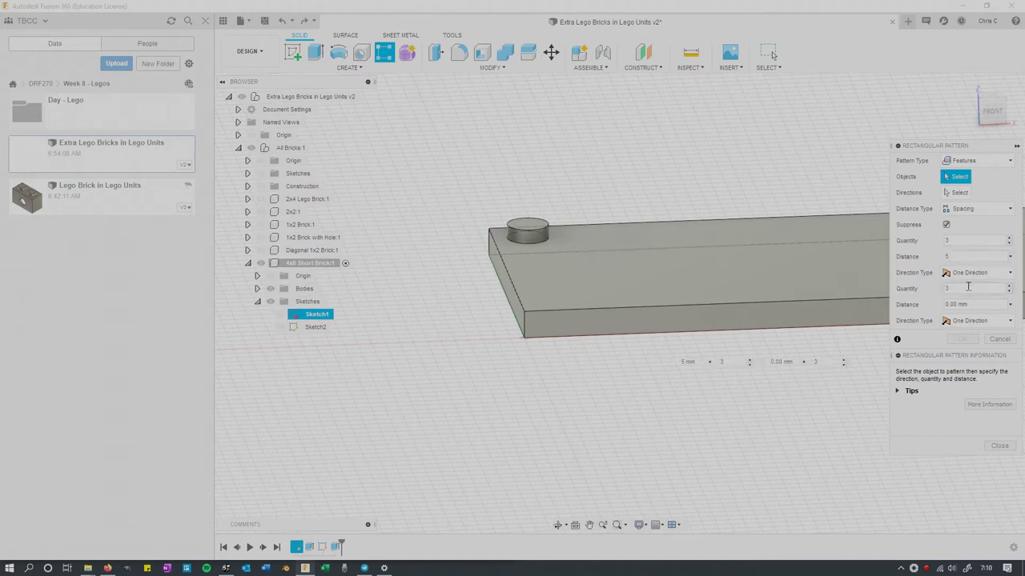
{"action": "left_click", "coordinate": [974, 302]}
{"action": "type", "text": "5"}
Step: Pick the brick's long rear top edge and adjoining short top edge as pattern directions, and dismiss the pattern information
{"action": "left_click", "coordinate": [952, 191]}
{"action": "left_click", "coordinate": [668, 226]}
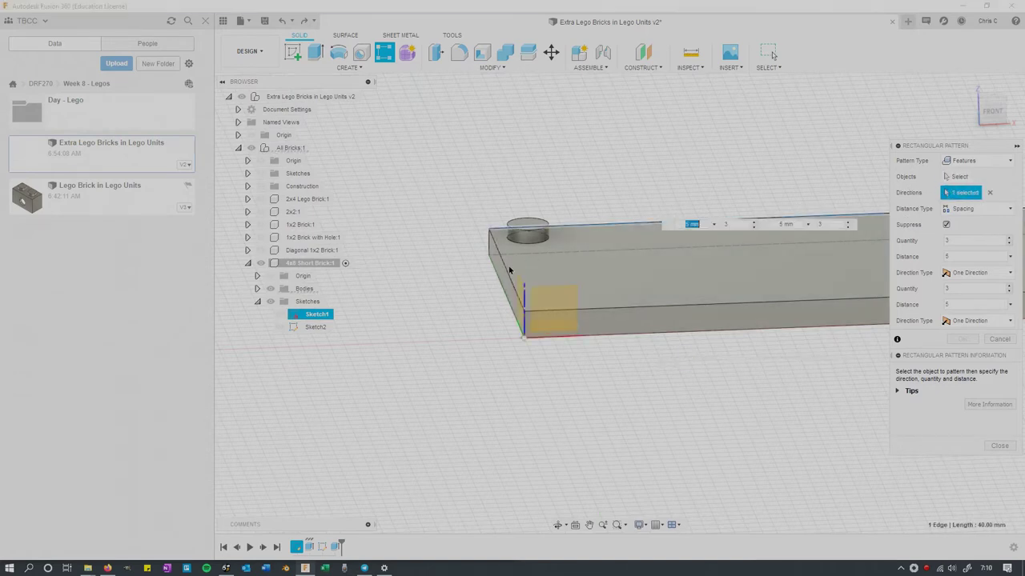
{"action": "left_click", "coordinate": [505, 274]}
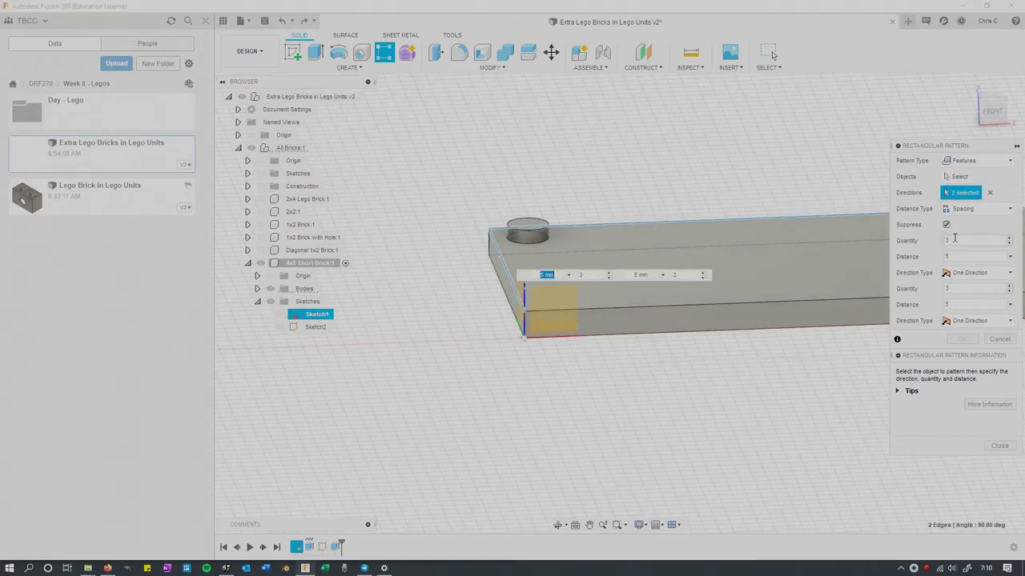
{"action": "left_click", "coordinate": [1009, 239]}
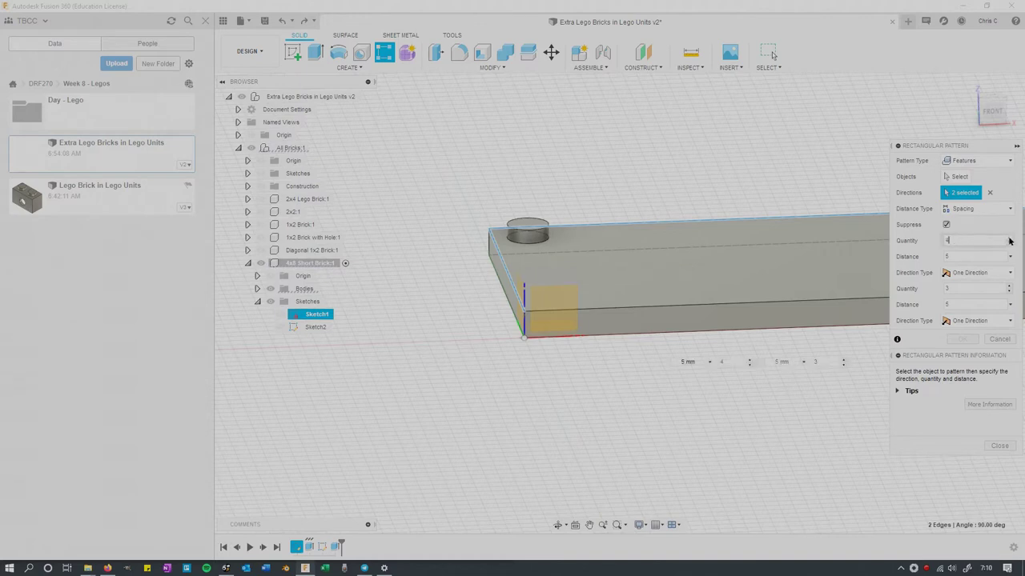
{"action": "left_click", "coordinate": [999, 447]}
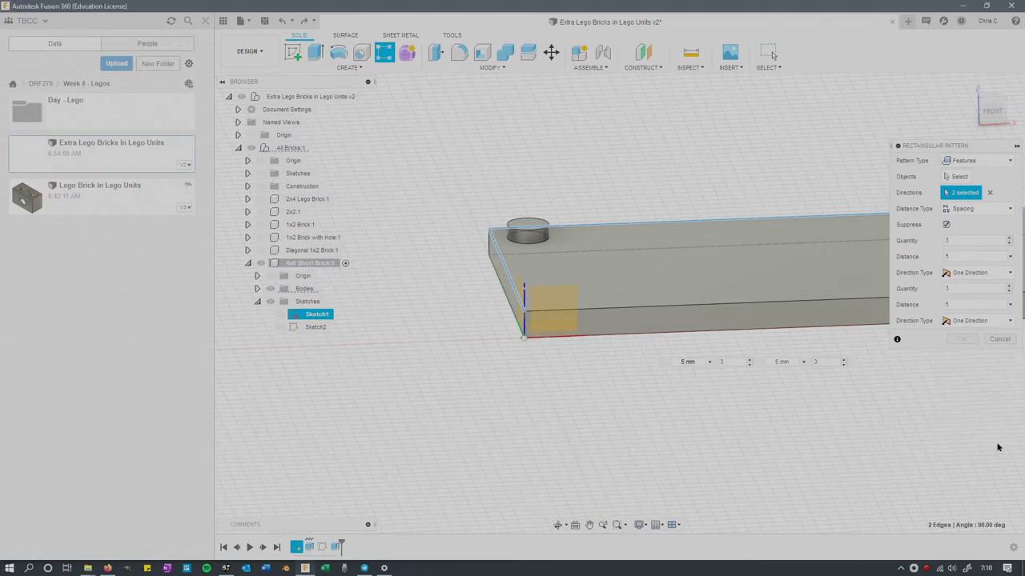
Step: Cancel the pattern setup and redo the finished rectangular pattern of studs over the top of the 4x8 short brick
{"action": "left_click", "coordinate": [1001, 339]}
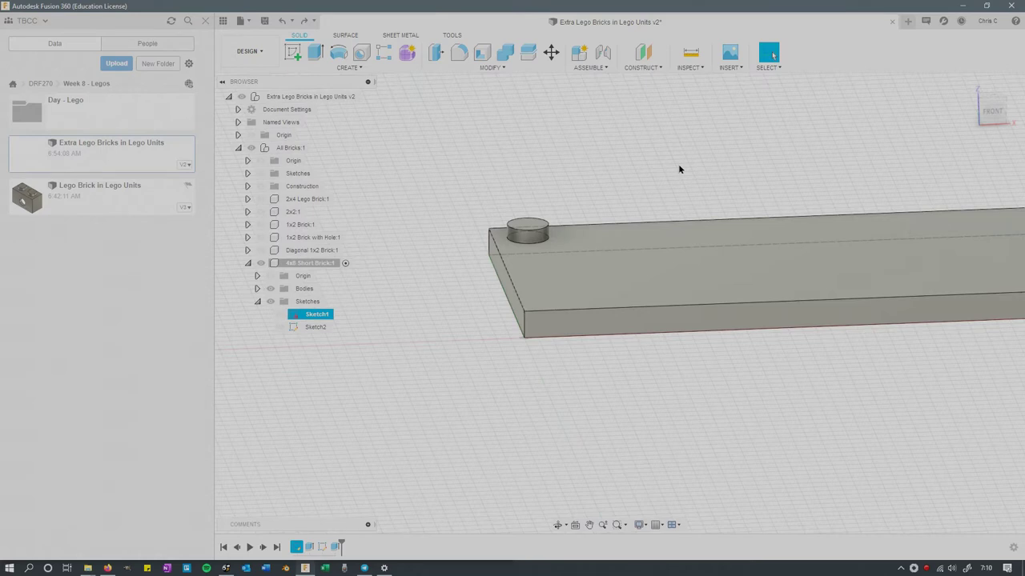
{"action": "middle_click_drag", "start_coordinate": [687, 168], "coordinate": [585, 197]}
{"action": "middle_click_drag", "start_coordinate": [675, 206], "coordinate": [663, 202], "text": "shift"}
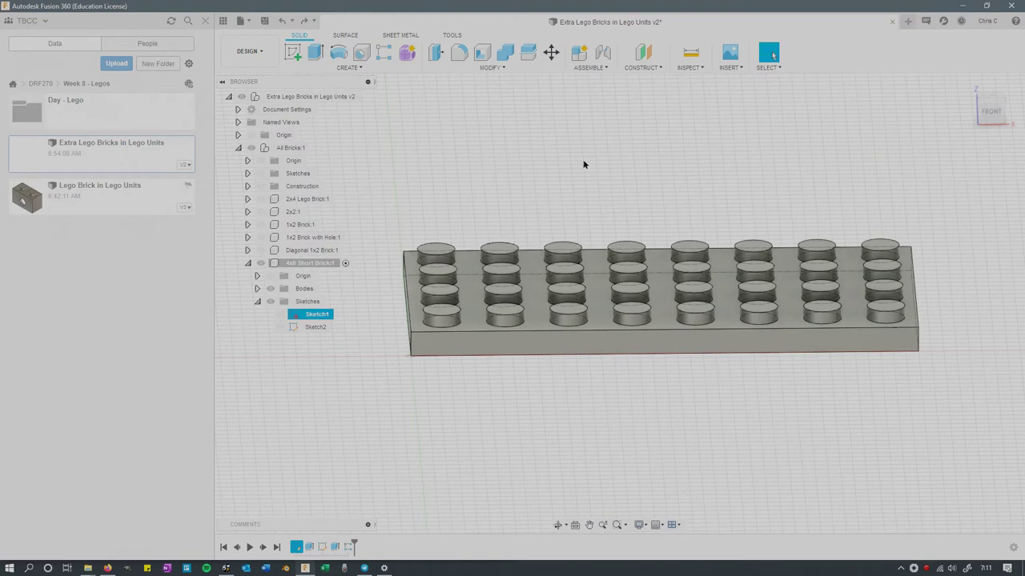
Step: Redo the shell feature that hollows the 4x8 short brick from its underside, and inspect the brick from above
{"action": "middle_click_drag", "start_coordinate": [590, 192], "coordinate": [593, 149], "text": "shift"}
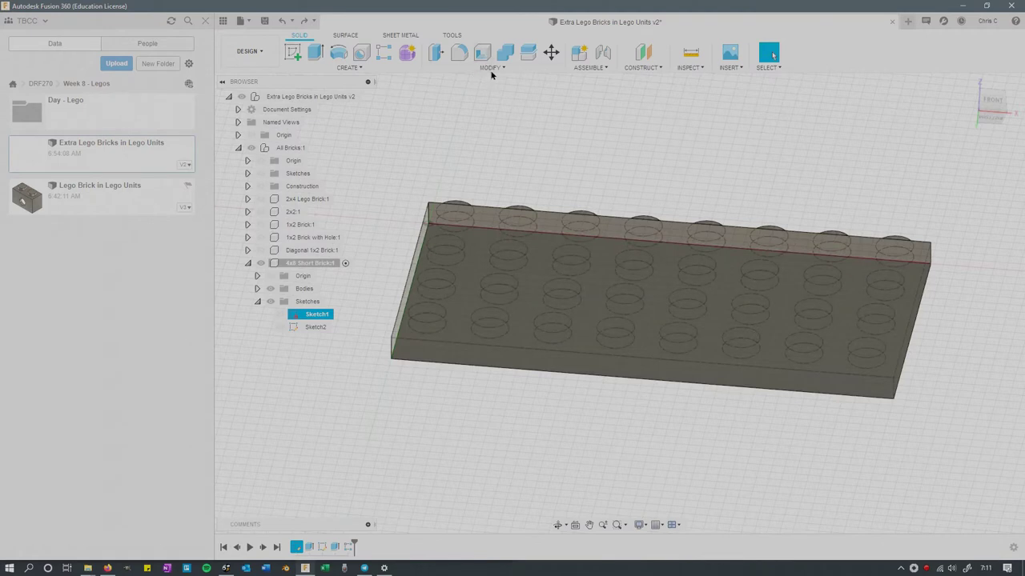
{"action": "left_click", "coordinate": [485, 52]}
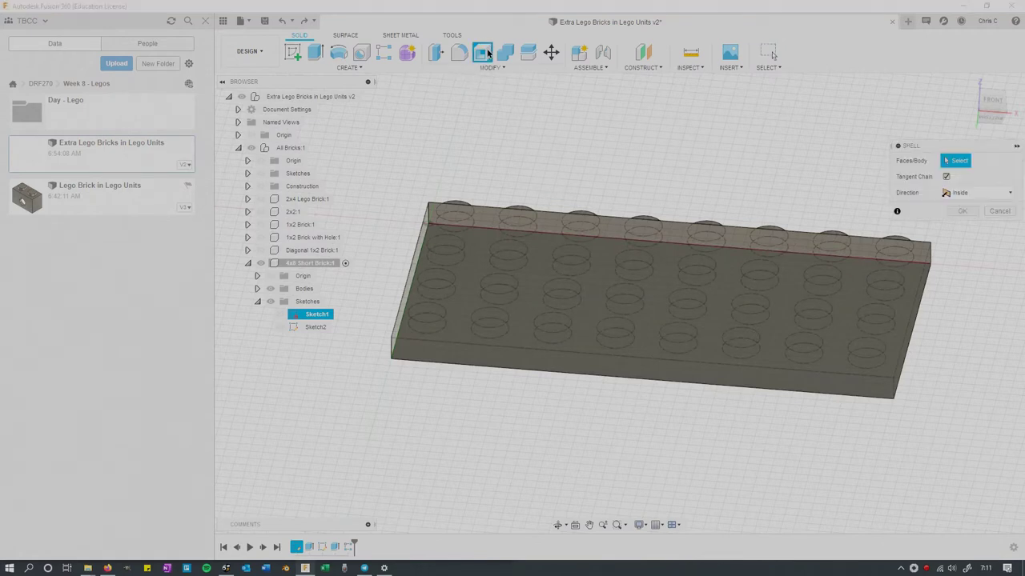
{"action": "key", "text": "Escape"}
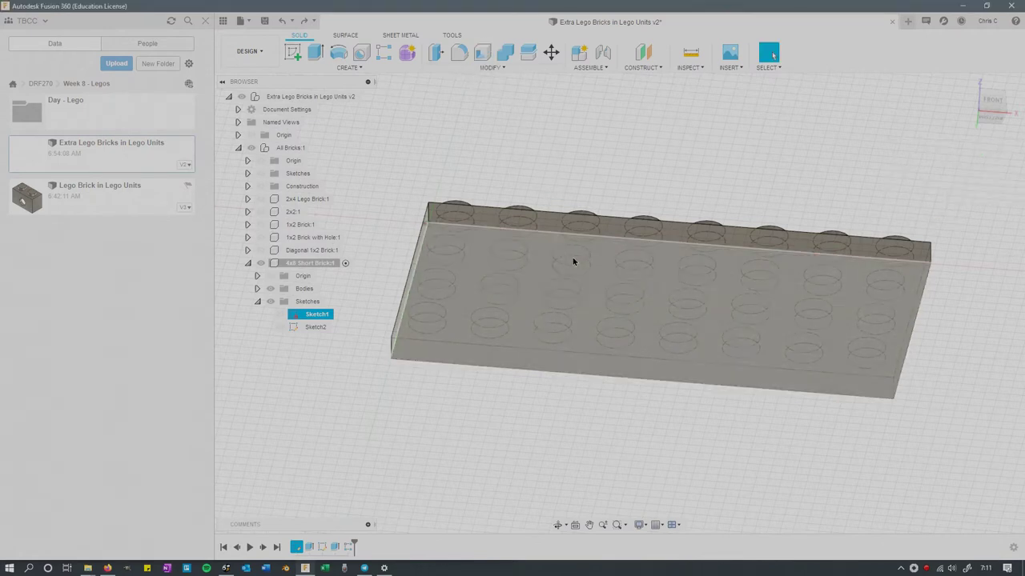
{"action": "key", "text": "ctrl+y"}
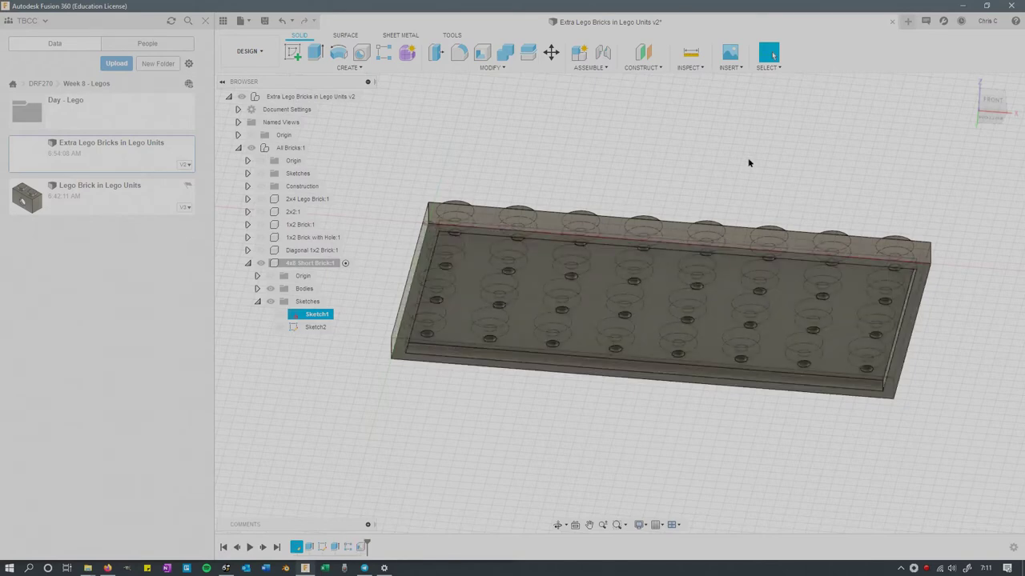
{"action": "middle_click_drag", "start_coordinate": [799, 144], "coordinate": [785, 209], "text": "shift"}
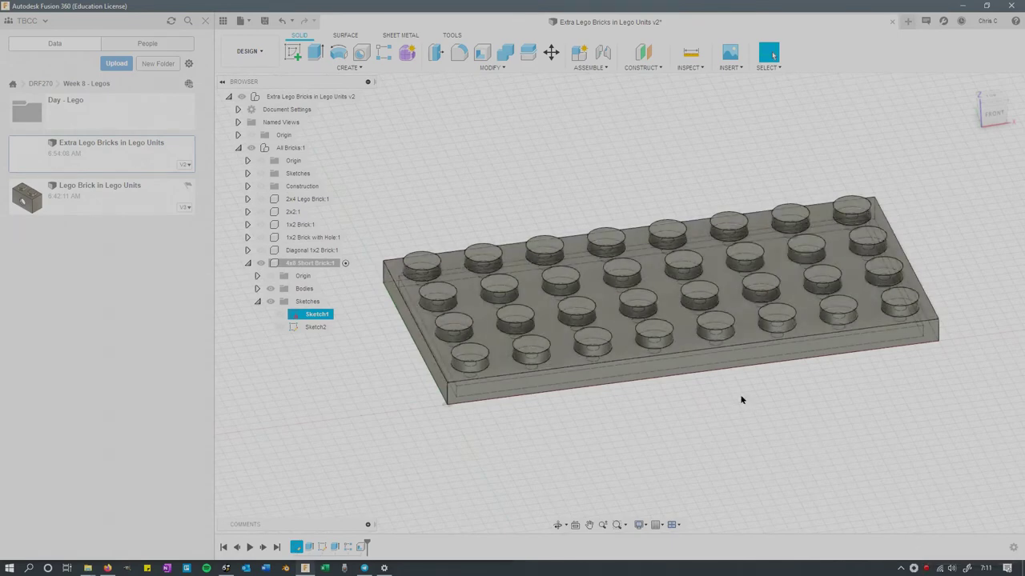
{"action": "middle_click_drag", "start_coordinate": [828, 430], "coordinate": [780, 421], "text": "shift"}
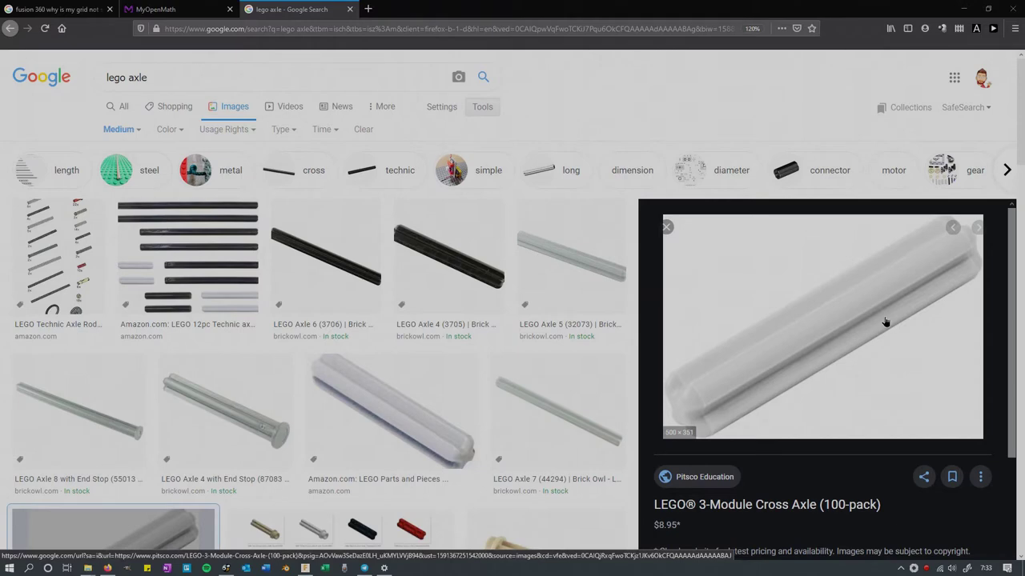
Step: Switch from the lego axle image results to Fusion 360, where the circle sketch of the 6-long axle is open
{"action": "key", "text": "alt+Tab"}
{"action": "key", "text": "alt+Tab"}
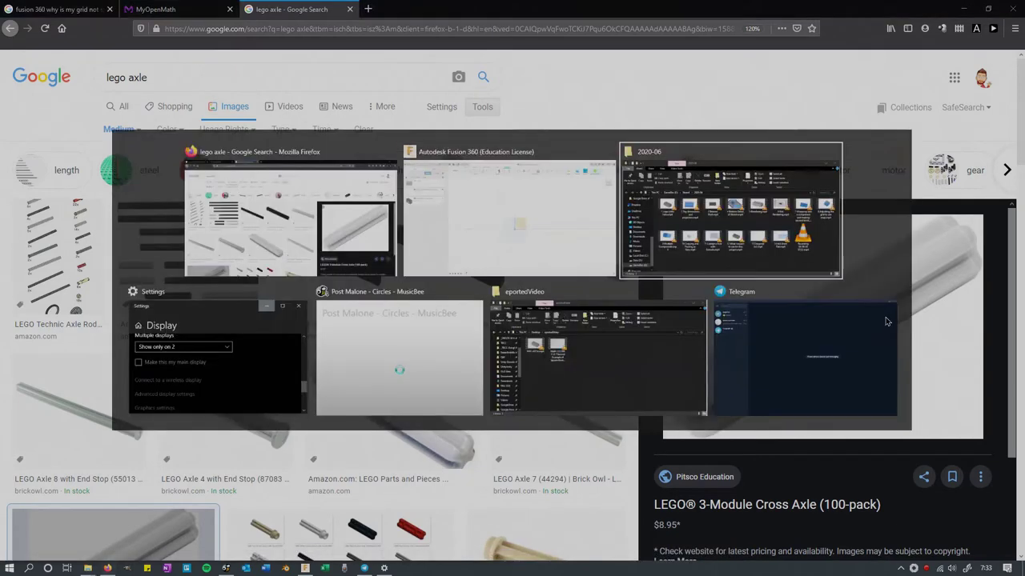
{"action": "left_click", "coordinate": [579, 224]}
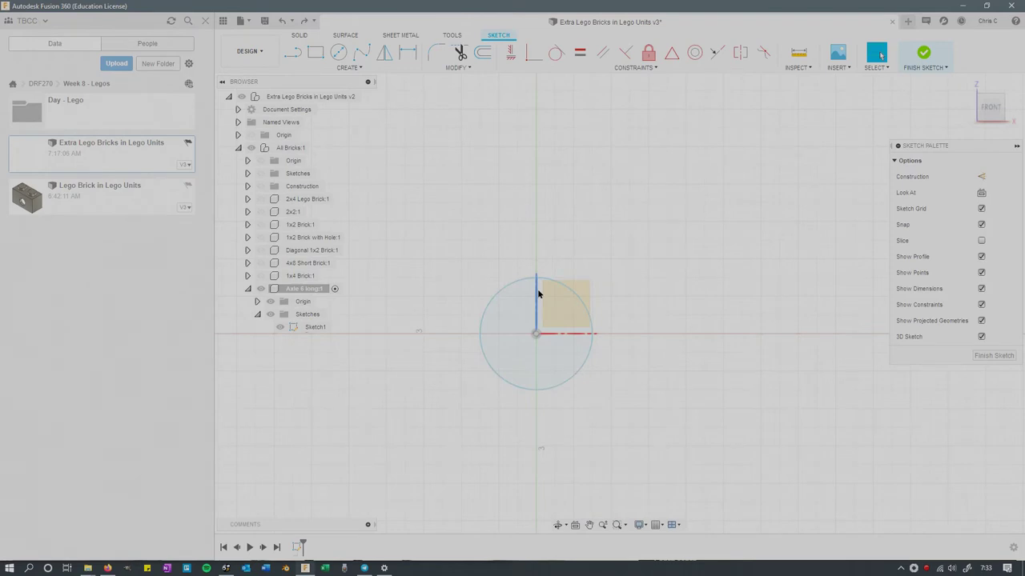
{"action": "left_click", "coordinate": [481, 337]}
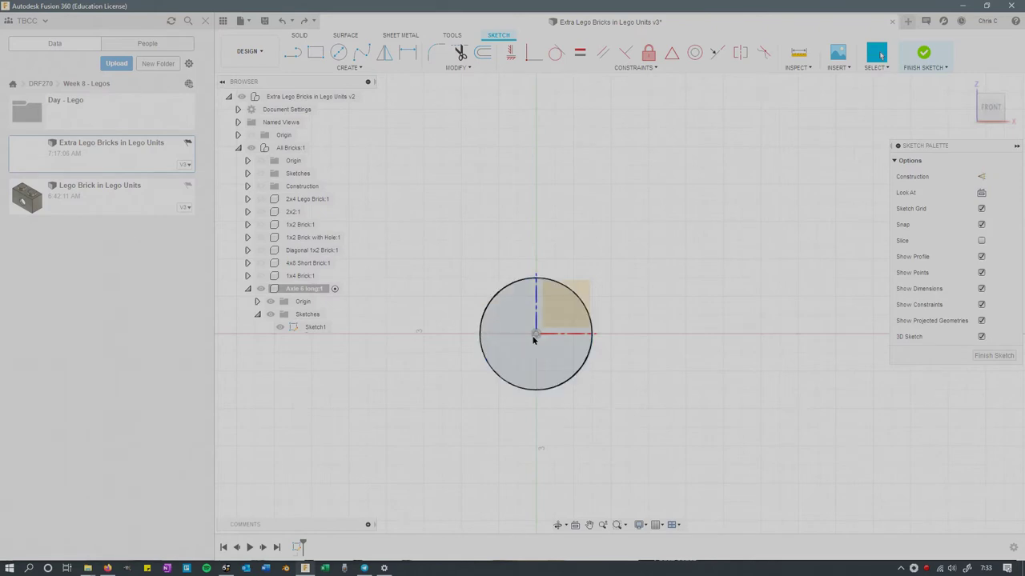
Step: Check the grid settings and accept a fixed grid with 1.00 mm major spacing and 2 minor subdivisions
{"action": "scroll", "coordinate": [567, 336], "scroll_direction": "up", "scroll_amount": 1}
{"action": "left_click", "coordinate": [656, 525]}
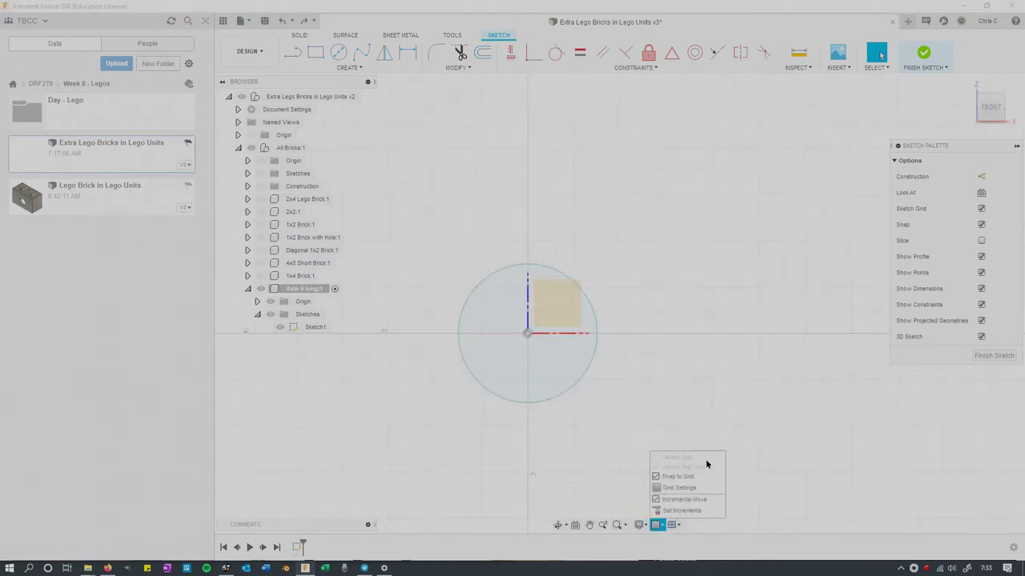
{"action": "left_click", "coordinate": [679, 488]}
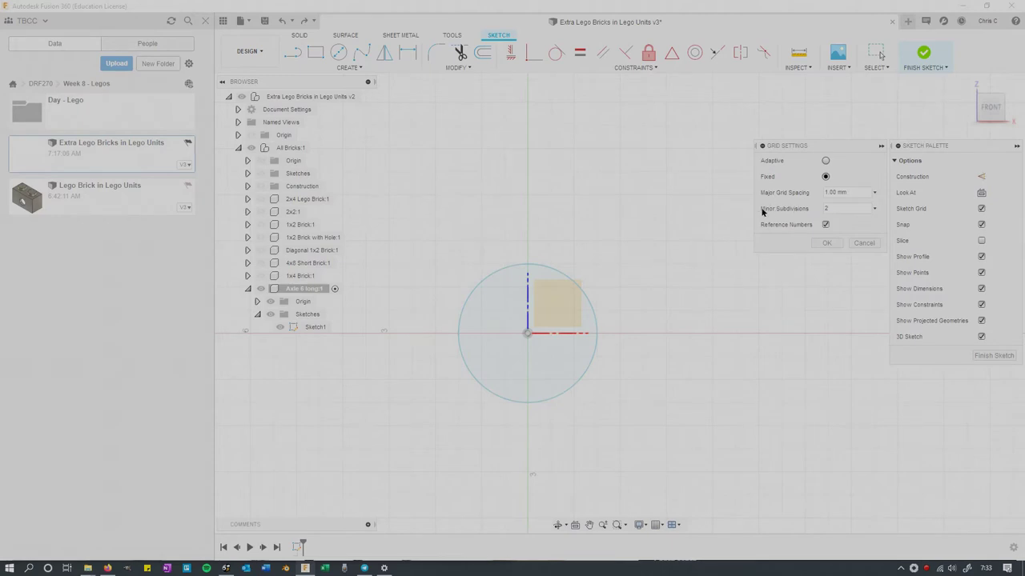
{"action": "left_click", "coordinate": [829, 244]}
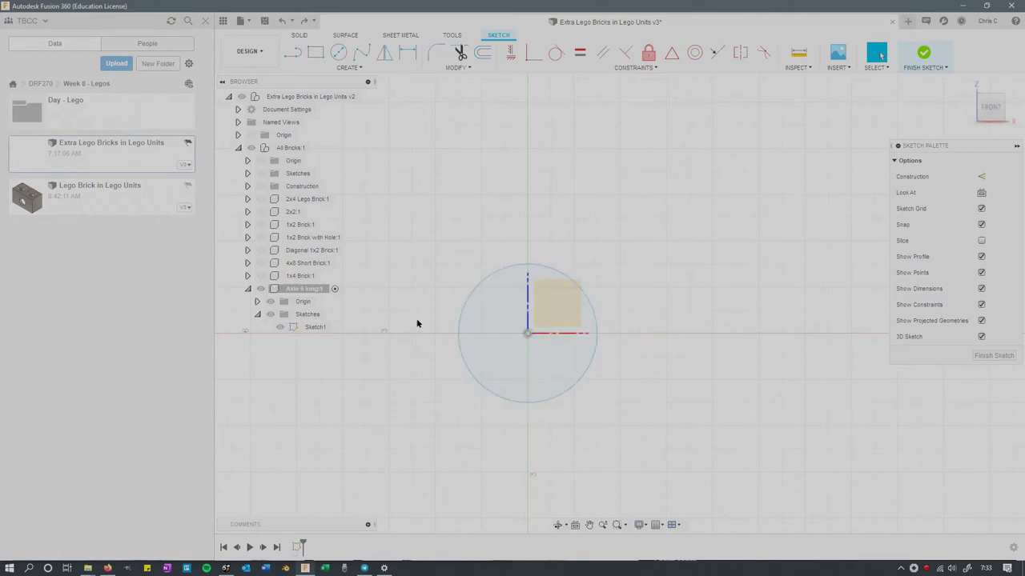
Step: Redo the vertical and horizontal lines that form the four inner corners of a cross within the axle's circle
{"action": "key", "text": "ctrl+z"}
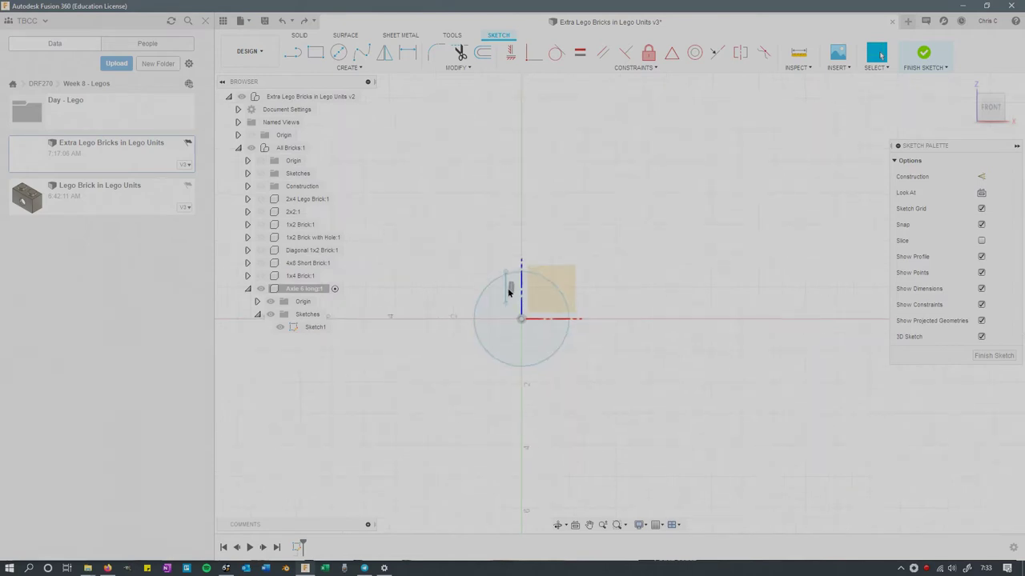
{"action": "scroll", "coordinate": [506, 288], "scroll_direction": "up", "scroll_amount": 5}
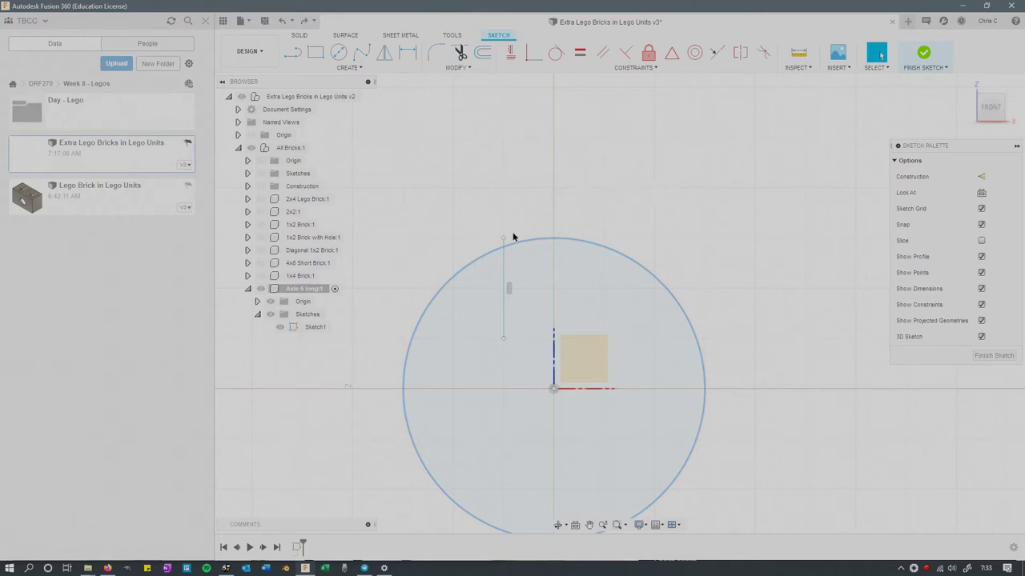
{"action": "key", "text": "ctrl+z"}
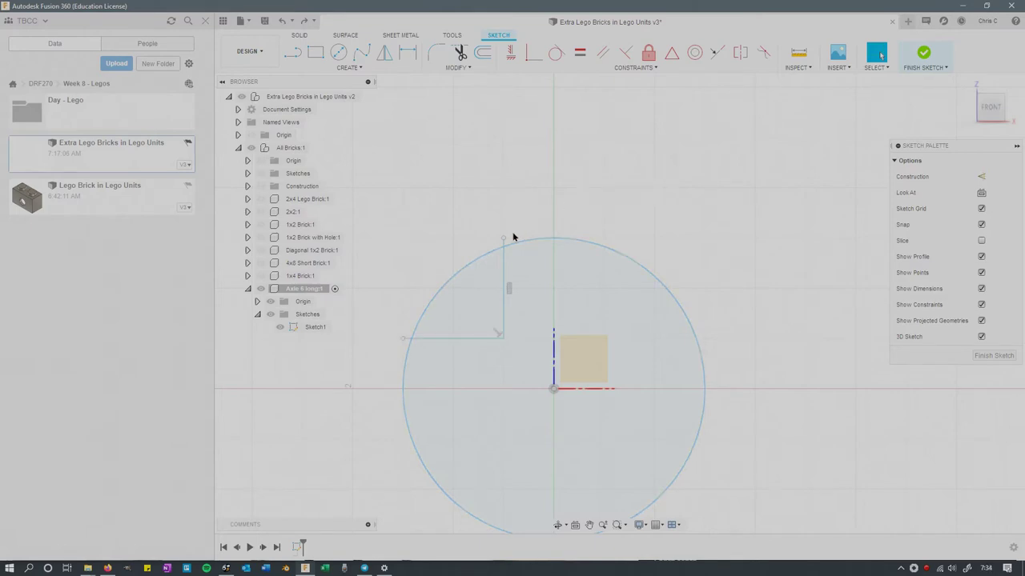
{"action": "key", "text": "ctrl+y"}
{"action": "key", "text": "ctrl+y"}
{"action": "key", "text": "ctrl+y"}
{"action": "key", "text": "ctrl+y"}
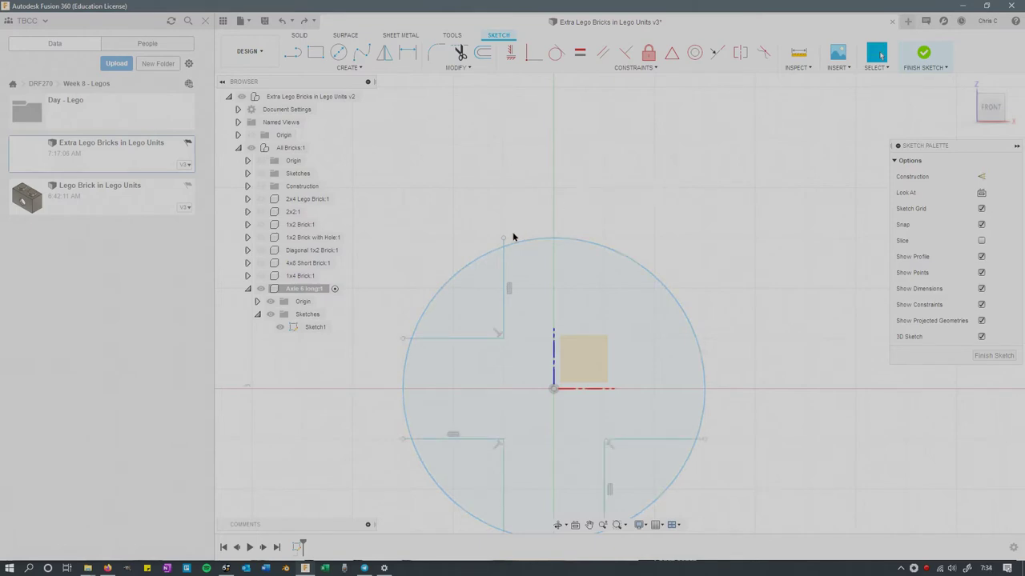
{"action": "key", "text": "ctrl+y"}
{"action": "key", "text": "ctrl+y"}
{"action": "middle_click_drag", "start_coordinate": [690, 233], "coordinate": [693, 154]}
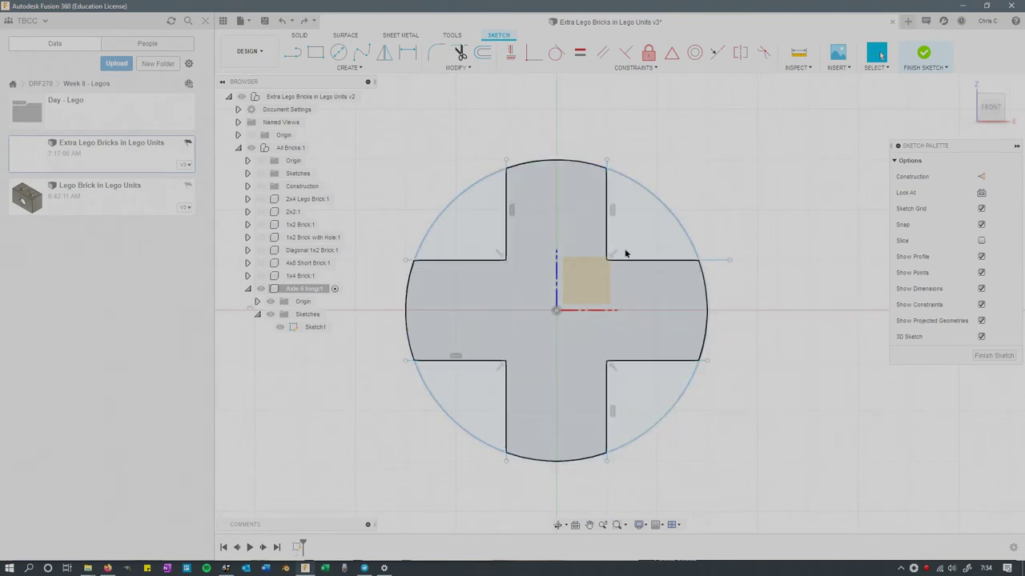
Step: Redo the trims that remove the circle arcs between the cross arms and the line ends beyond the circle
{"action": "left_click", "coordinate": [461, 52]}
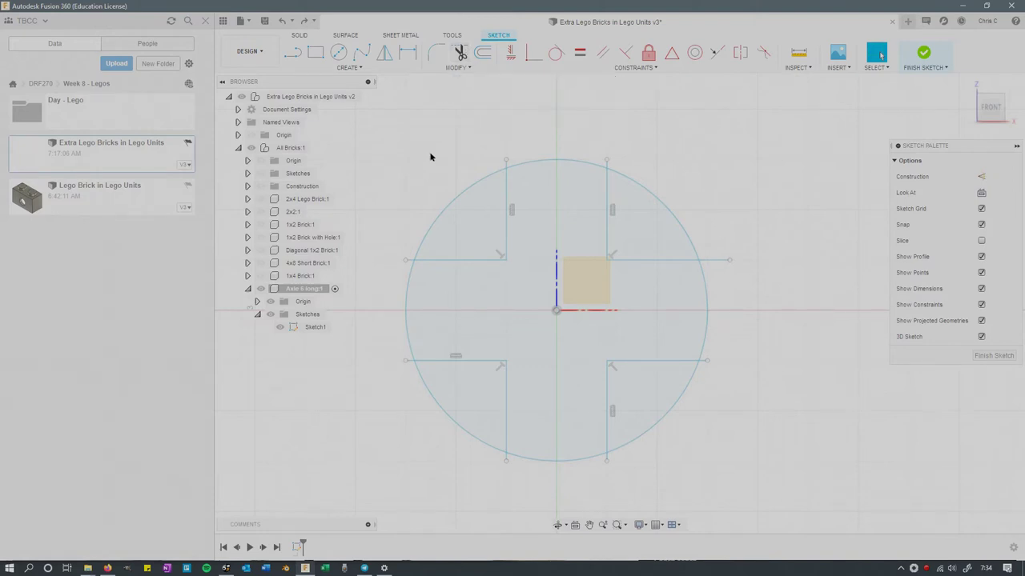
{"action": "left_click", "coordinate": [460, 194]}
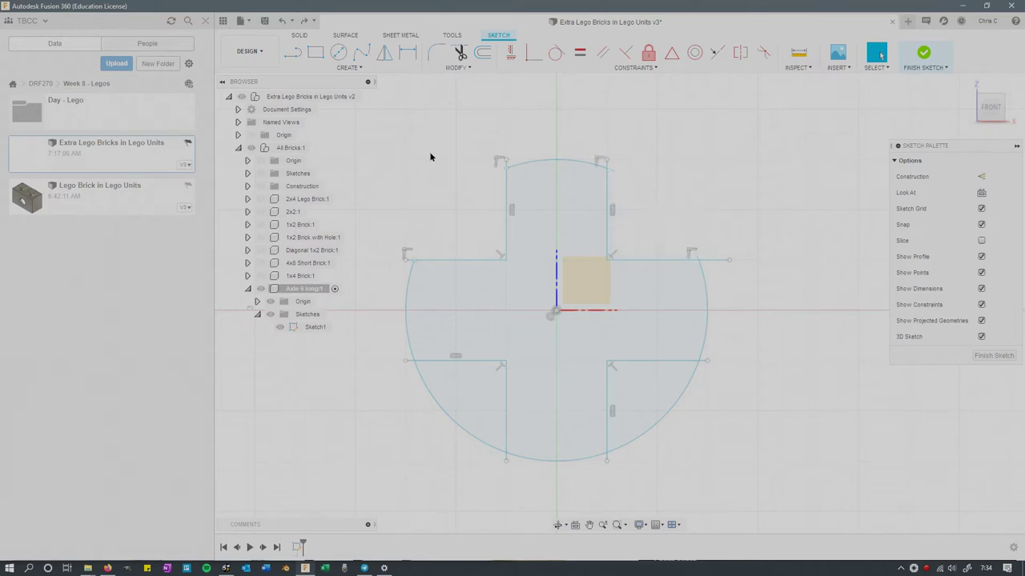
{"action": "key", "text": "ctrl+y"}
{"action": "key", "text": "ctrl+y"}
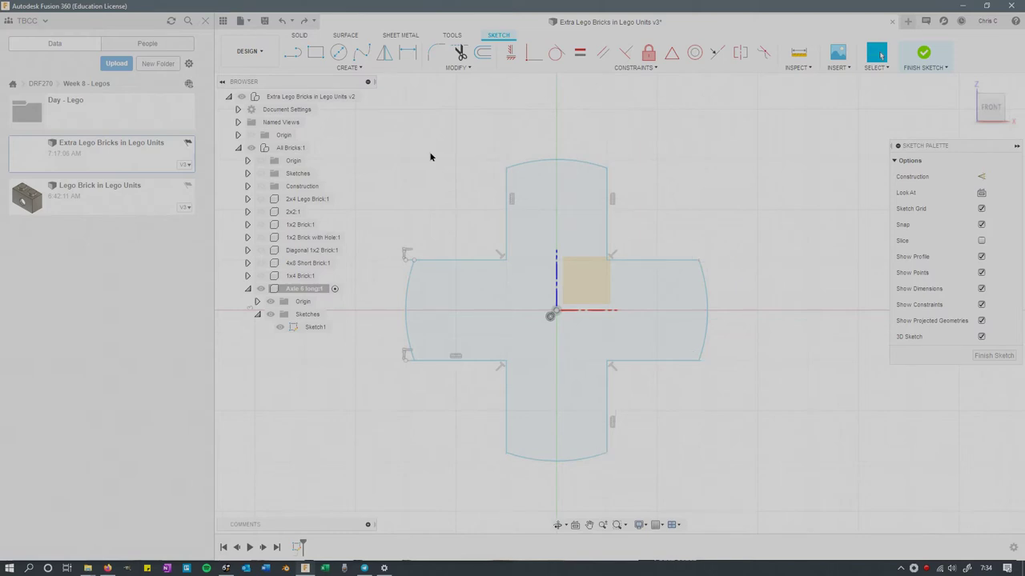
{"action": "key", "text": "ctrl+y"}
{"action": "key", "text": "ctrl+y"}
{"action": "key", "text": "ctrl+y"}
{"action": "key", "text": "ctrl+y"}
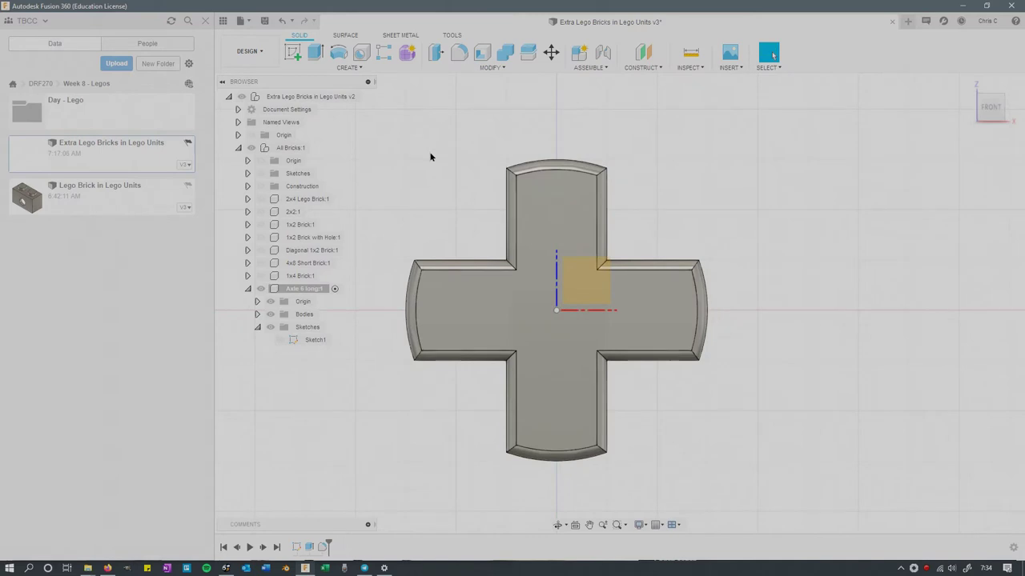
{"action": "key", "text": "ctrl+z"}
{"action": "key", "text": "ctrl+z"}
{"action": "key", "text": "ctrl+z"}
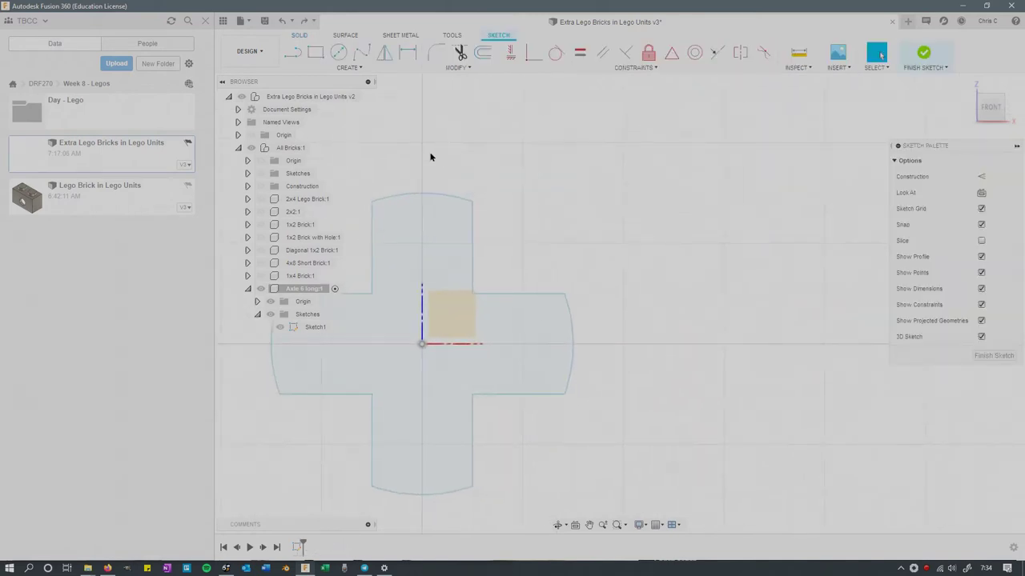
Step: Redo trimming the leftover line end that sticks out at the upper corner of the cross sketch's left arm
{"action": "middle_click_drag", "start_coordinate": [492, 150], "coordinate": [676, 155]}
{"action": "scroll", "coordinate": [453, 315], "scroll_direction": "down", "scroll_amount": 3}
{"action": "scroll", "coordinate": [453, 314], "scroll_direction": "up", "scroll_amount": 6}
{"action": "scroll", "coordinate": [452, 310], "scroll_direction": "up", "scroll_amount": 3}
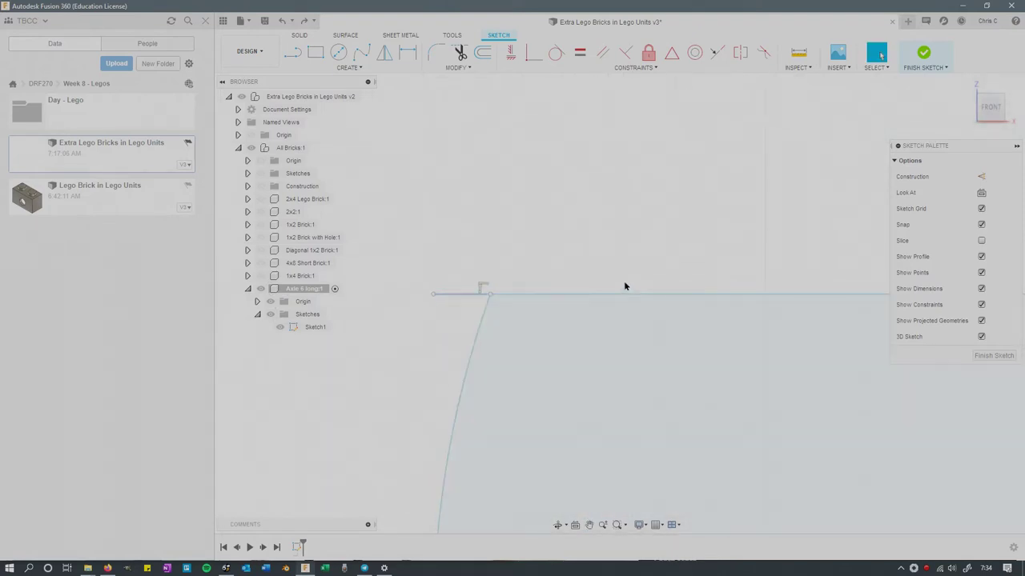
{"action": "scroll", "coordinate": [586, 370], "scroll_direction": "down", "scroll_amount": 6}
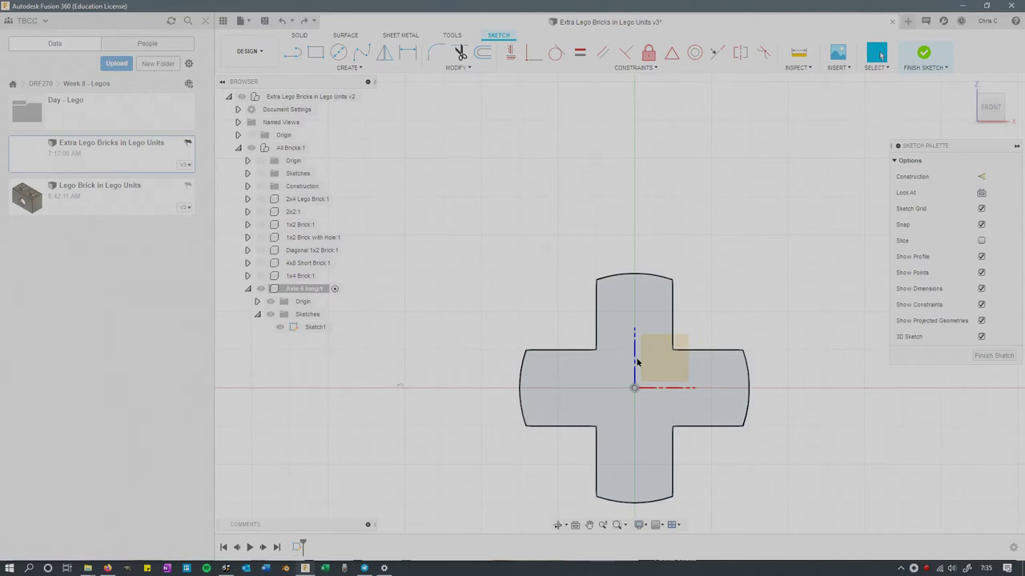
Step: Redo the extrusion that turns the cross-shaped sketch profile into the axle body
{"action": "key", "text": "ctrl+y"}
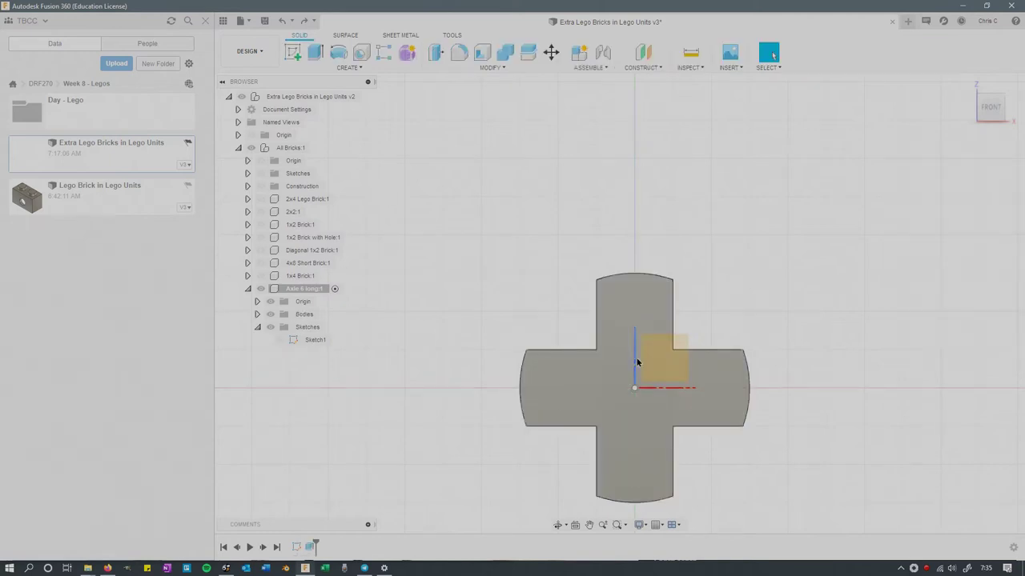
{"action": "mouse_move", "coordinate": [750, 297]}
{"action": "middle_mouse_down", "text": "shift"}
{"action": "mouse_move", "coordinate": [725, 297]}
{"action": "mouse_move", "coordinate": [752, 305]}
{"action": "middle_mouse_up", "text": "shift"}
{"action": "middle_click_drag", "start_coordinate": [788, 304], "coordinate": [818, 321], "text": "shift"}
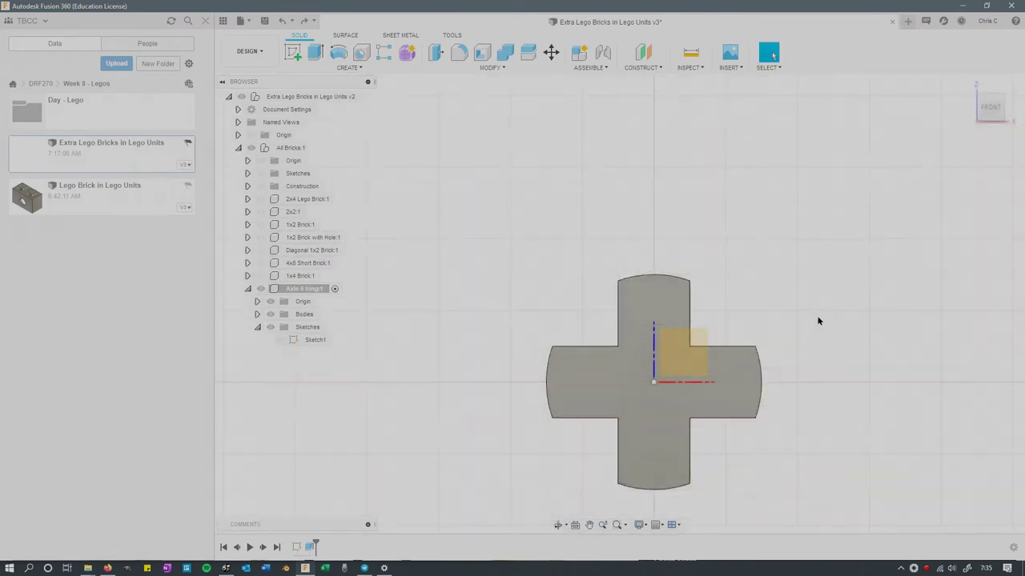
Step: Redo the two edge bevel features on the axle's ends and inspect the finished axle
{"action": "key", "text": "ctrl+y"}
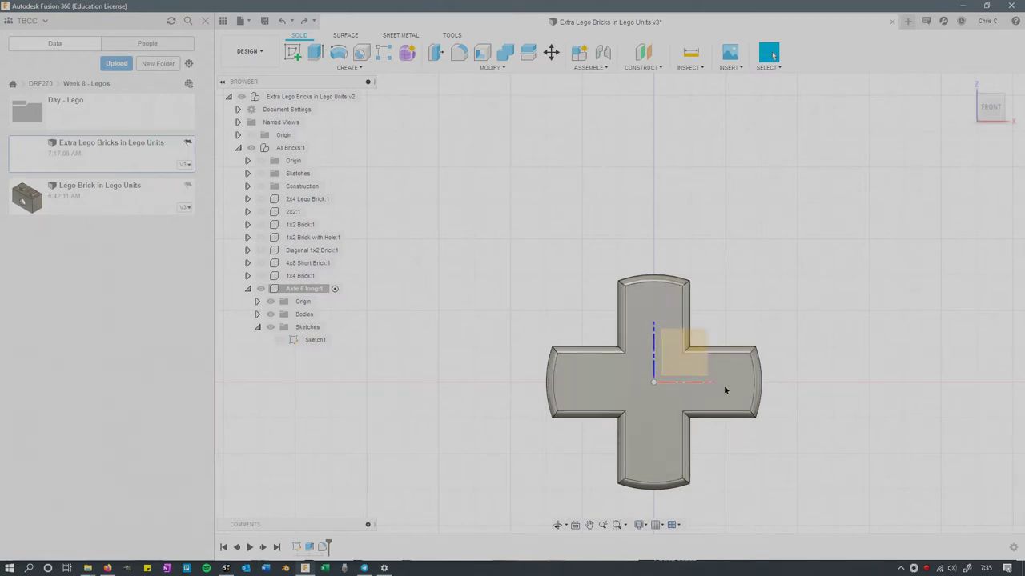
{"action": "key", "text": "ctrl+y"}
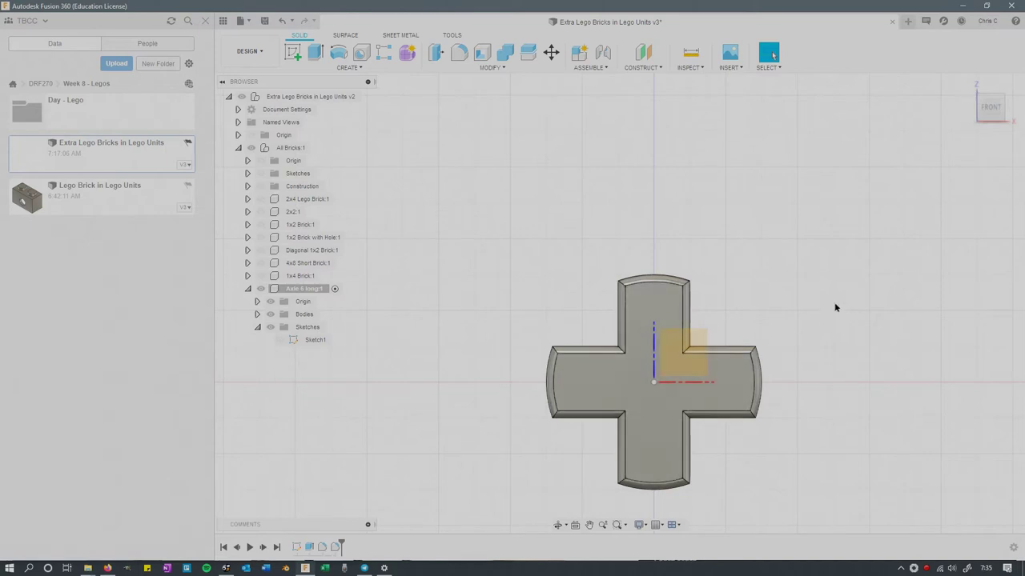
{"action": "scroll", "coordinate": [824, 313], "scroll_direction": "up", "scroll_amount": 2}
{"action": "scroll", "coordinate": [805, 330], "scroll_direction": "down", "scroll_amount": 3}
{"action": "mouse_move", "coordinate": [806, 329]}
{"action": "middle_mouse_down"}
{"action": "mouse_move", "coordinate": [783, 318]}
{"action": "mouse_move", "coordinate": [826, 323]}
{"action": "mouse_move", "coordinate": [693, 340]}
{"action": "mouse_move", "coordinate": [782, 328]}
{"action": "mouse_move", "coordinate": [796, 337]}
{"action": "middle_mouse_up"}
{"action": "scroll", "coordinate": [809, 322], "scroll_direction": "up", "scroll_amount": 3}
{"action": "scroll", "coordinate": [812, 324], "scroll_direction": "down", "scroll_amount": 5}
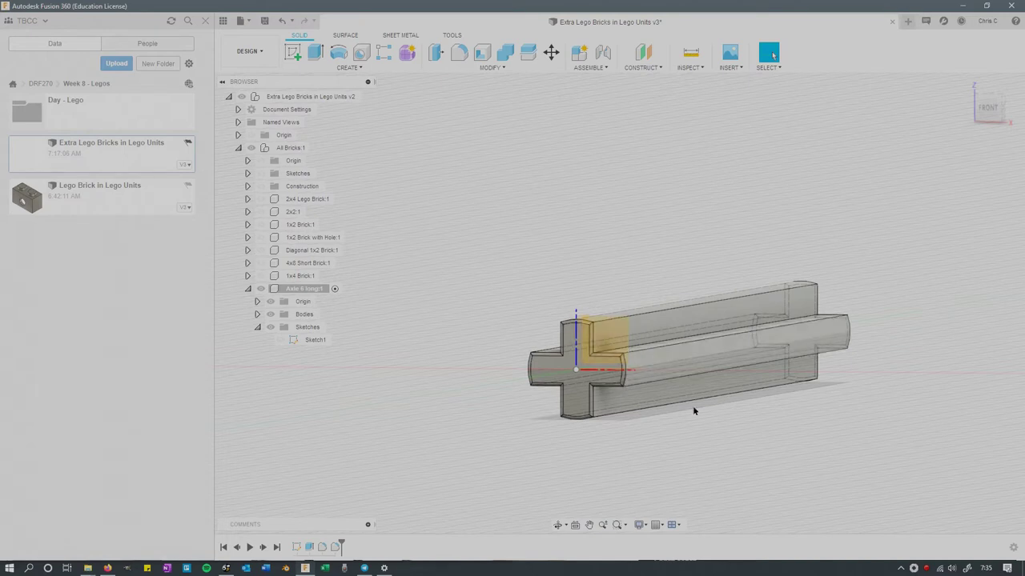
Step: Assign the PPS Plastic physical material to the Axle 6 long component, then collapse and hide that component
{"action": "right_click", "coordinate": [273, 289]}
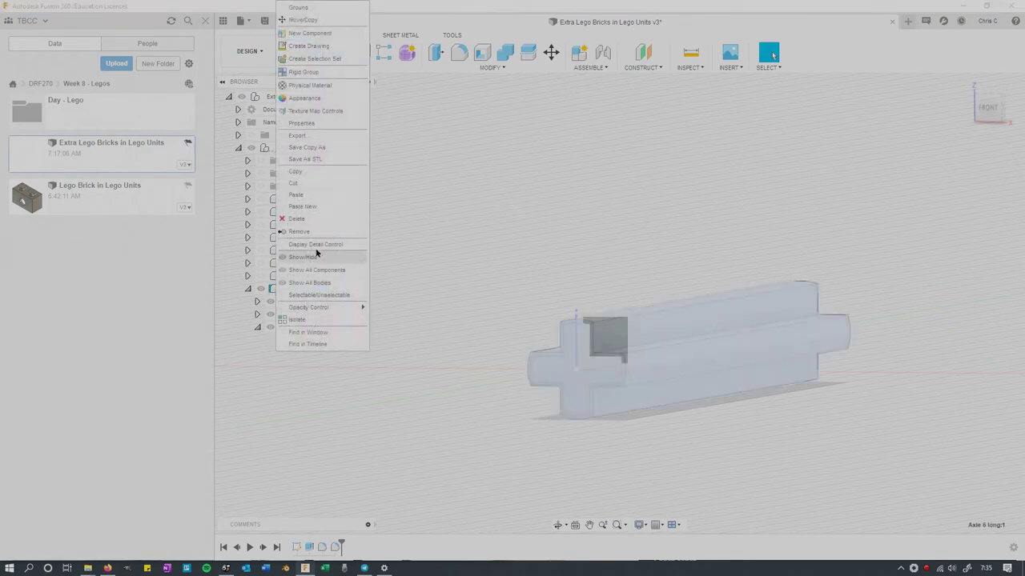
{"action": "left_click", "coordinate": [311, 85]}
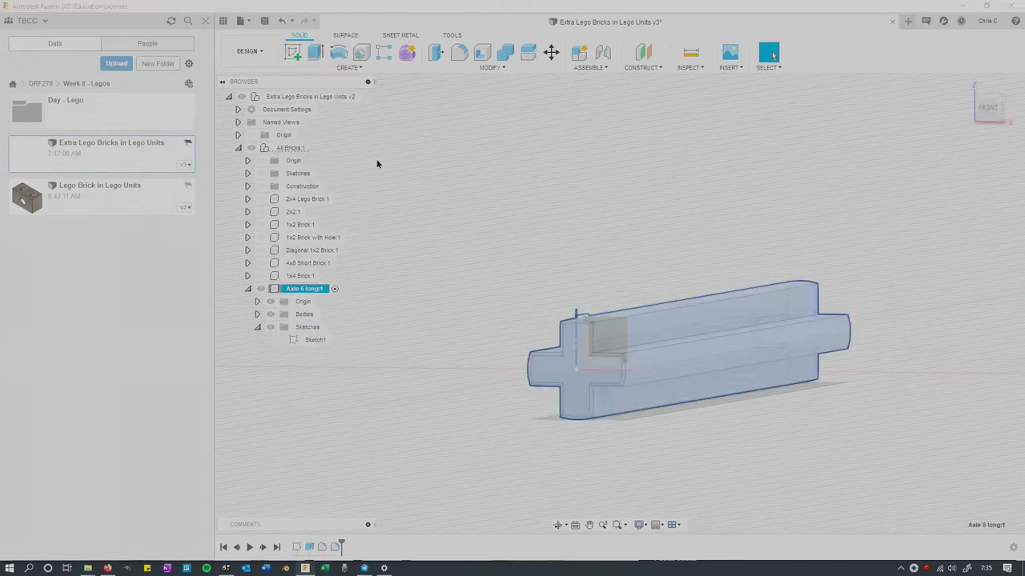
{"action": "scroll", "coordinate": [880, 384], "scroll_direction": "down", "scroll_amount": 7}
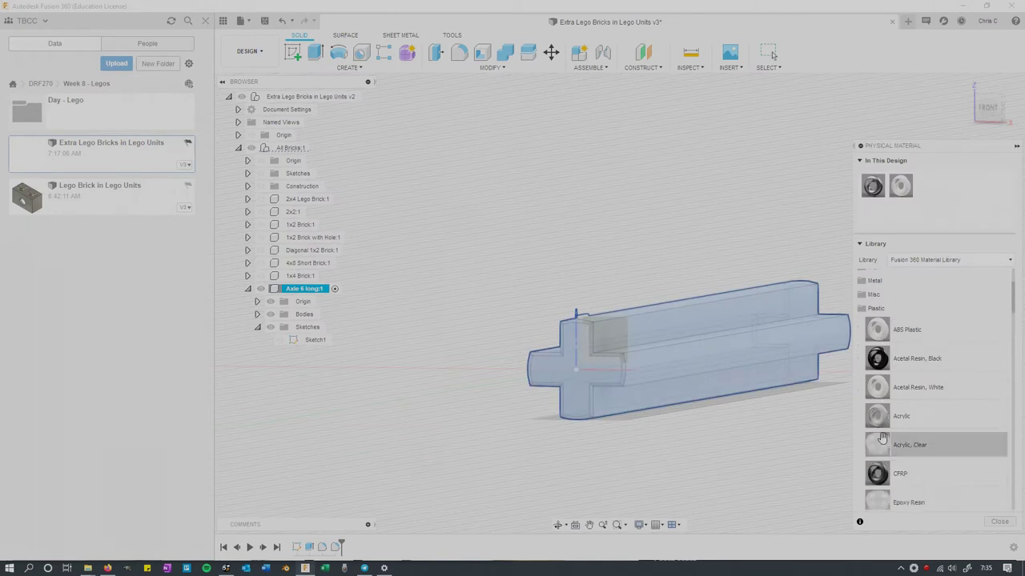
{"action": "scroll", "coordinate": [883, 358], "scroll_direction": "down", "scroll_amount": 2}
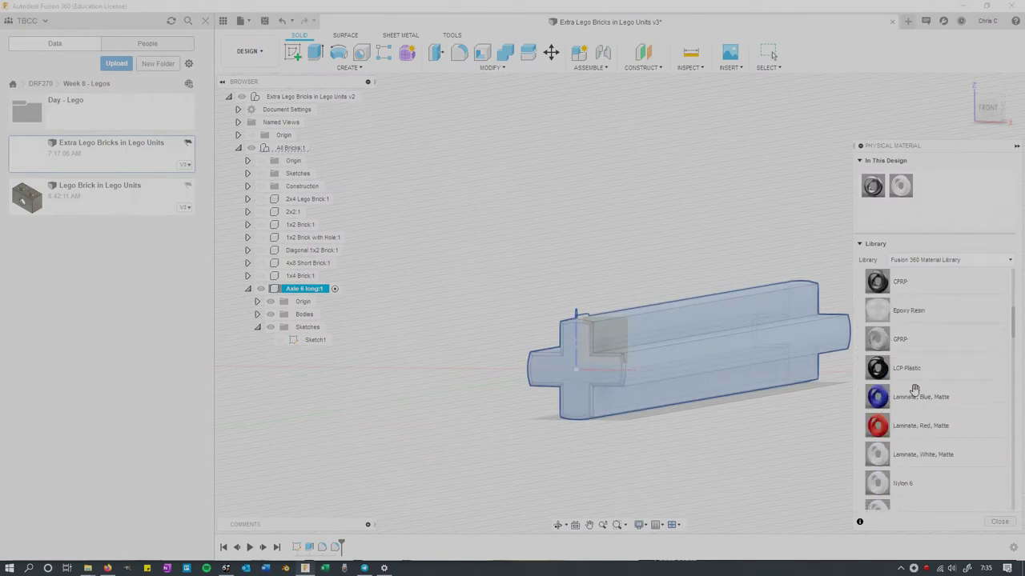
{"action": "scroll", "coordinate": [916, 412], "scroll_direction": "down", "scroll_amount": 10}
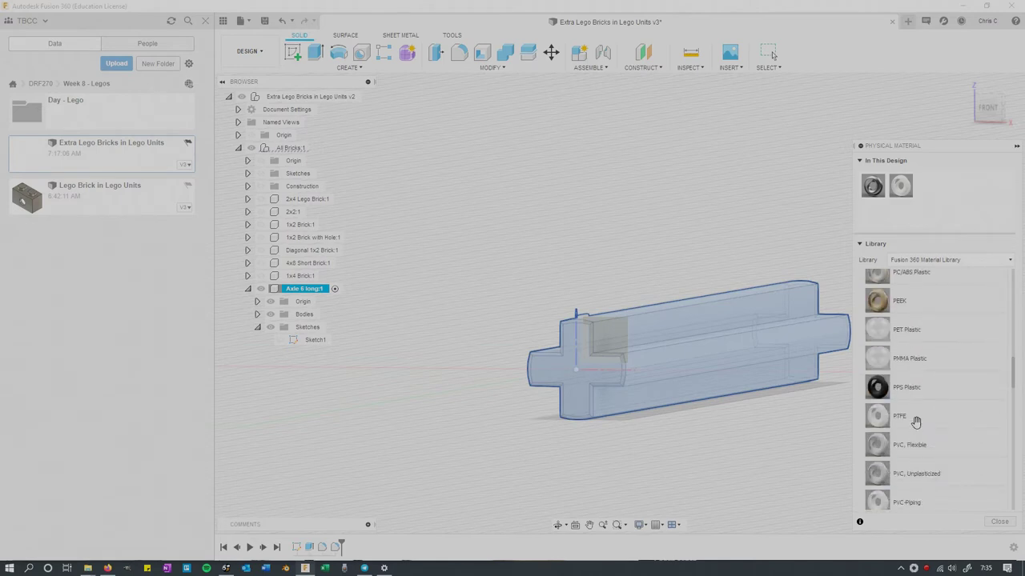
{"action": "left_click_drag", "start_coordinate": [877, 389], "coordinate": [745, 353]}
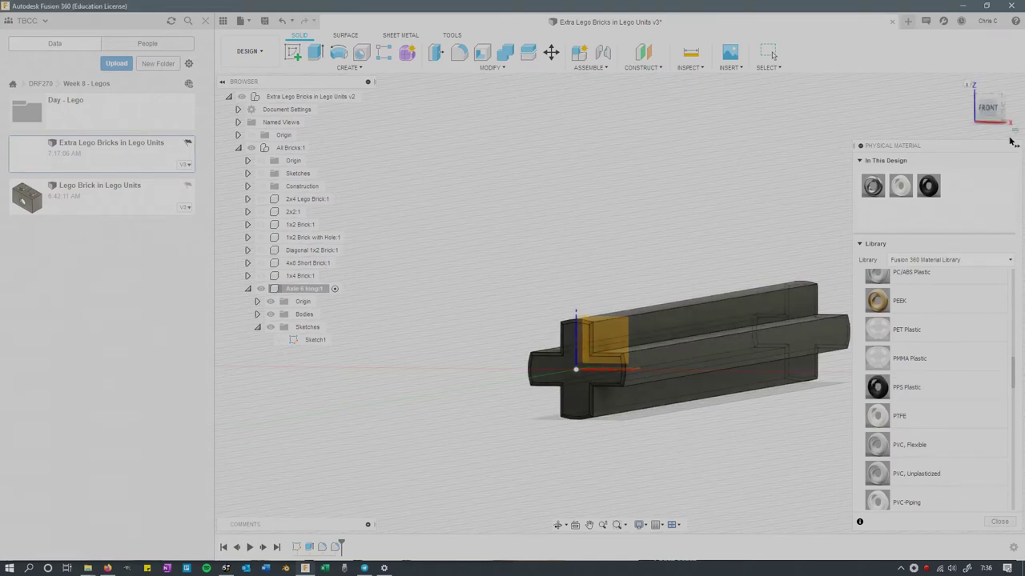
{"action": "left_click", "coordinate": [996, 522]}
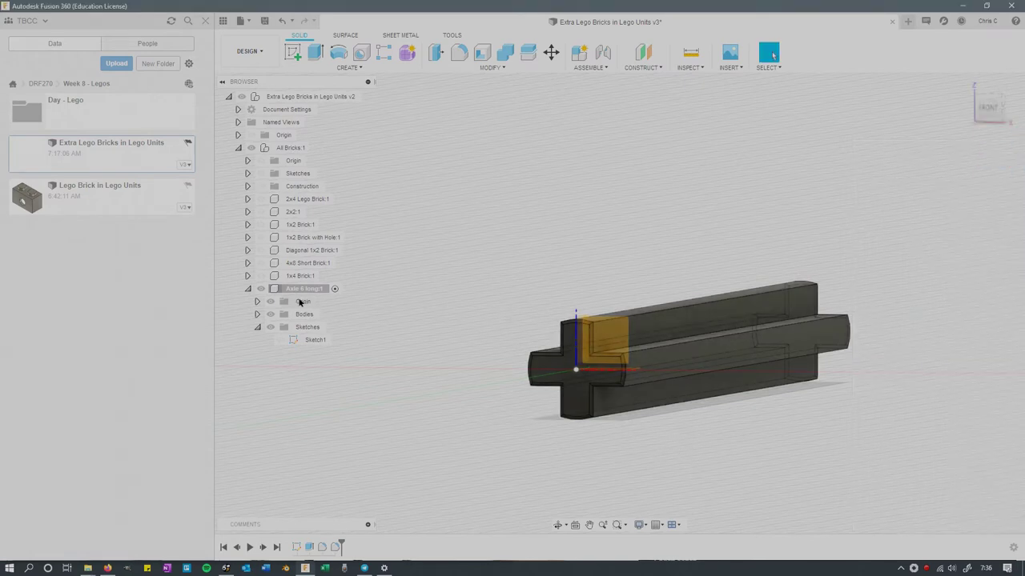
{"action": "left_click", "coordinate": [247, 288]}
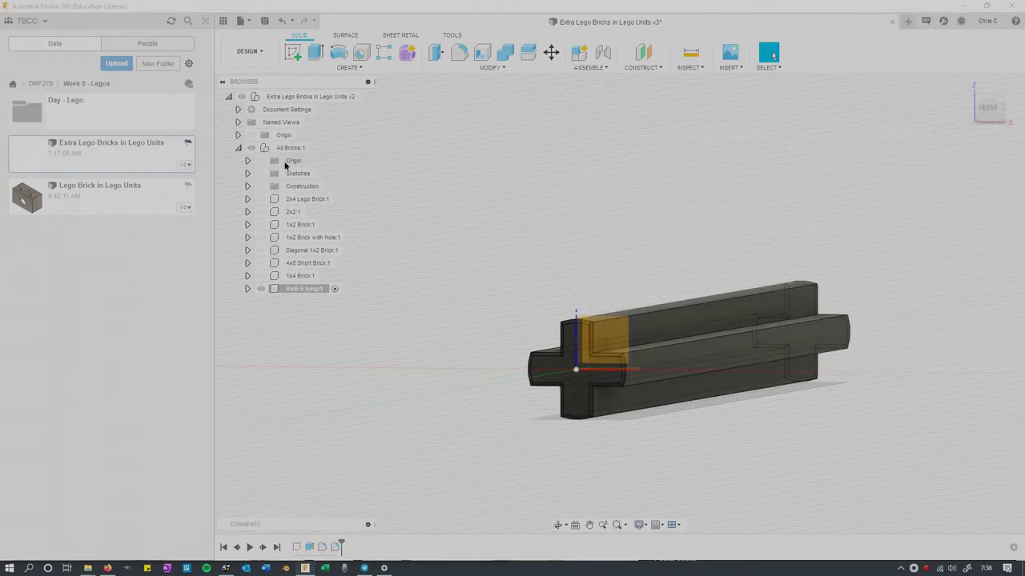
{"action": "left_click", "coordinate": [260, 288]}
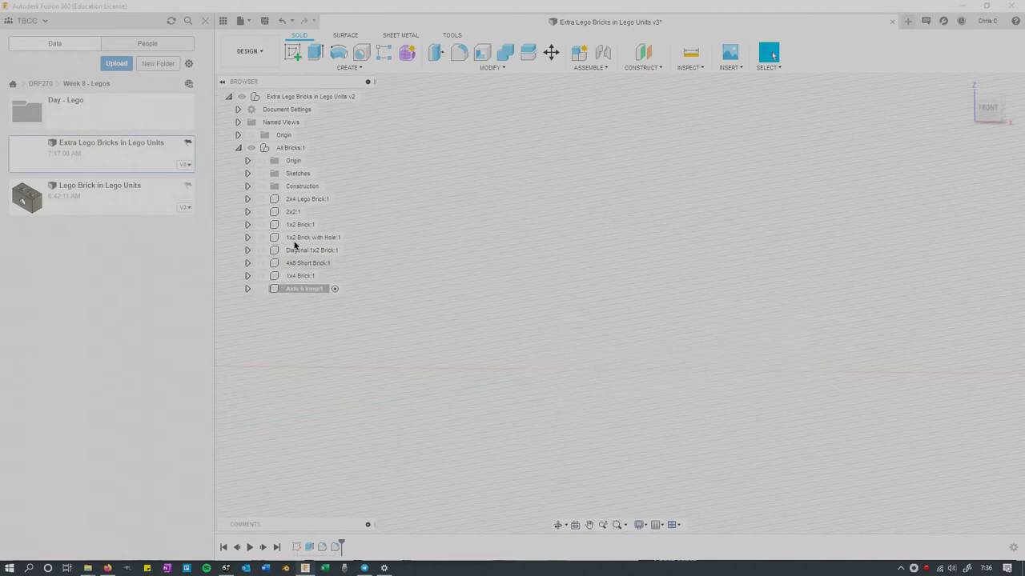
Step: Try creating a new empty component under the Axle 6 long component, then undo it
{"action": "left_click", "coordinate": [594, 68]}
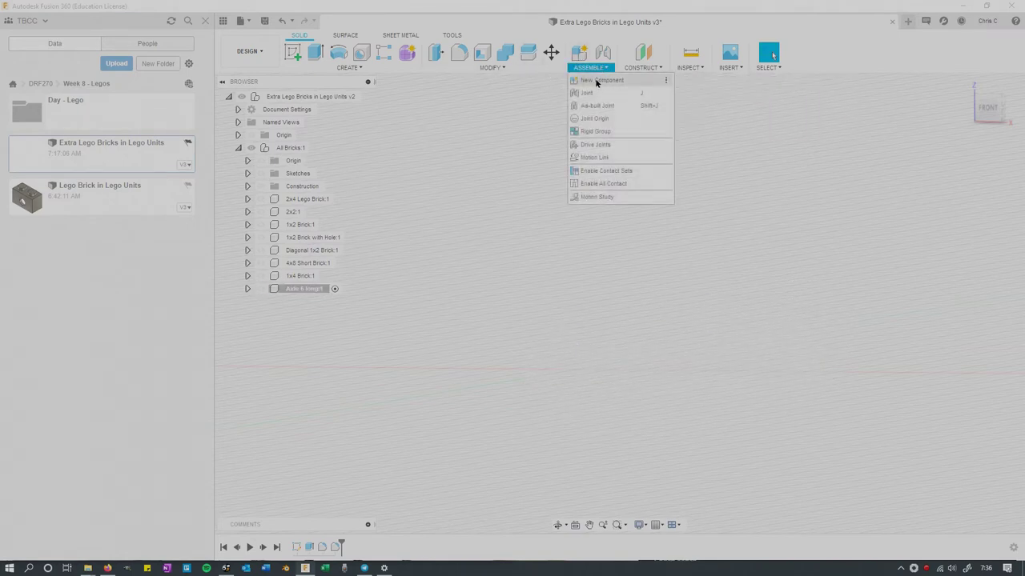
{"action": "left_click", "coordinate": [597, 81]}
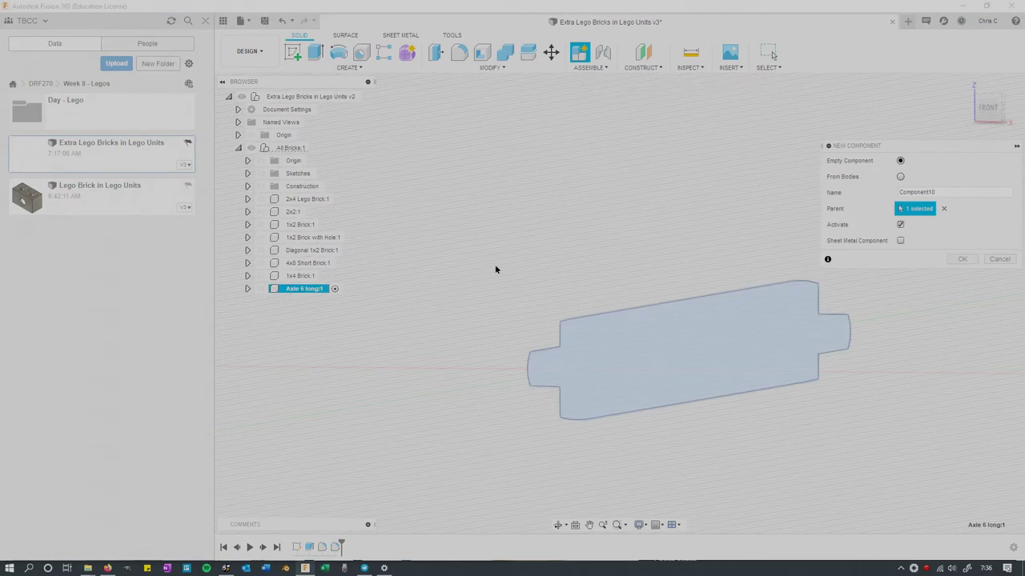
{"action": "left_click", "coordinate": [940, 190]}
{"action": "left_click", "coordinate": [960, 261]}
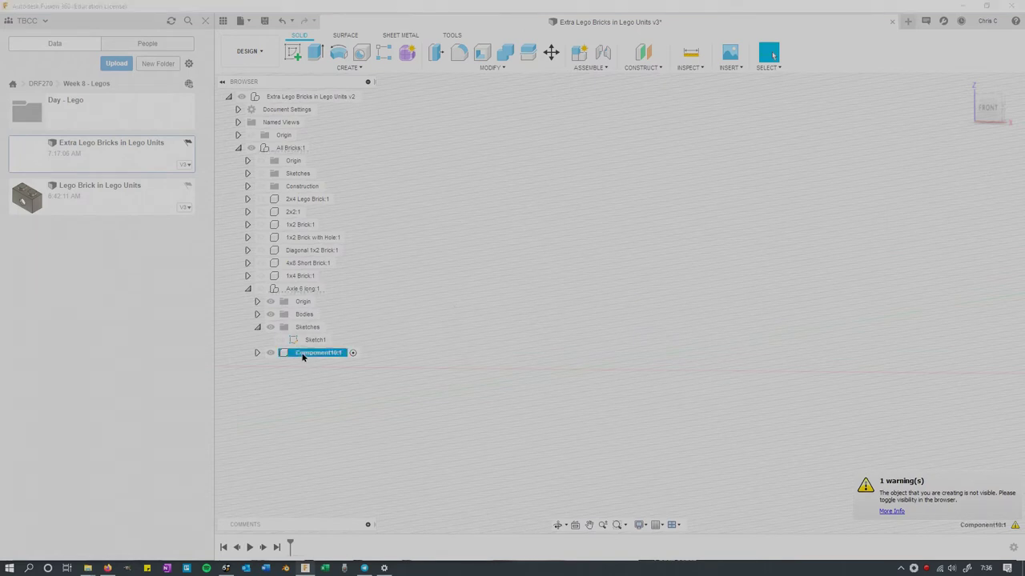
{"action": "left_click", "coordinate": [301, 289]}
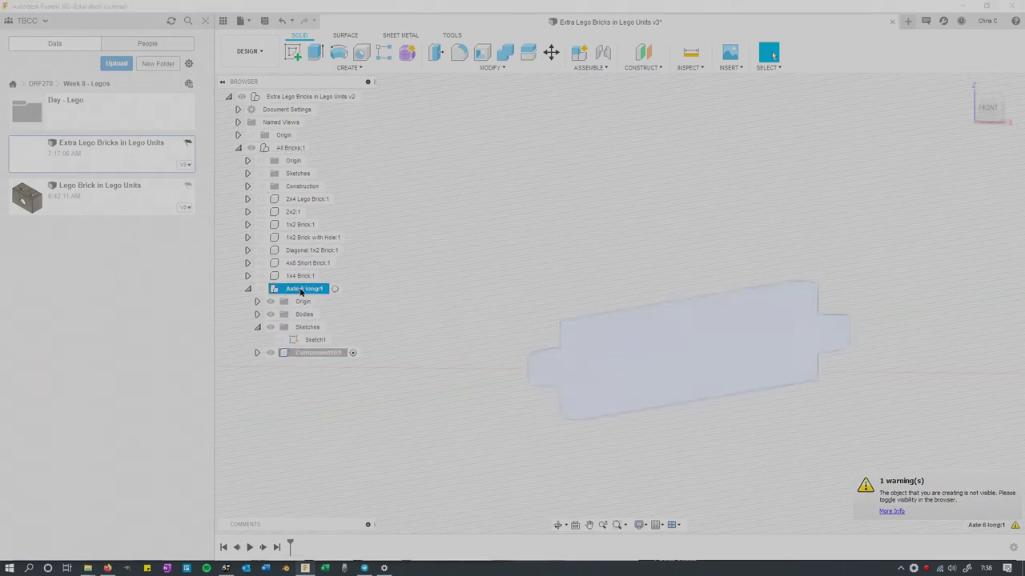
{"action": "key", "text": "ctrl+z"}
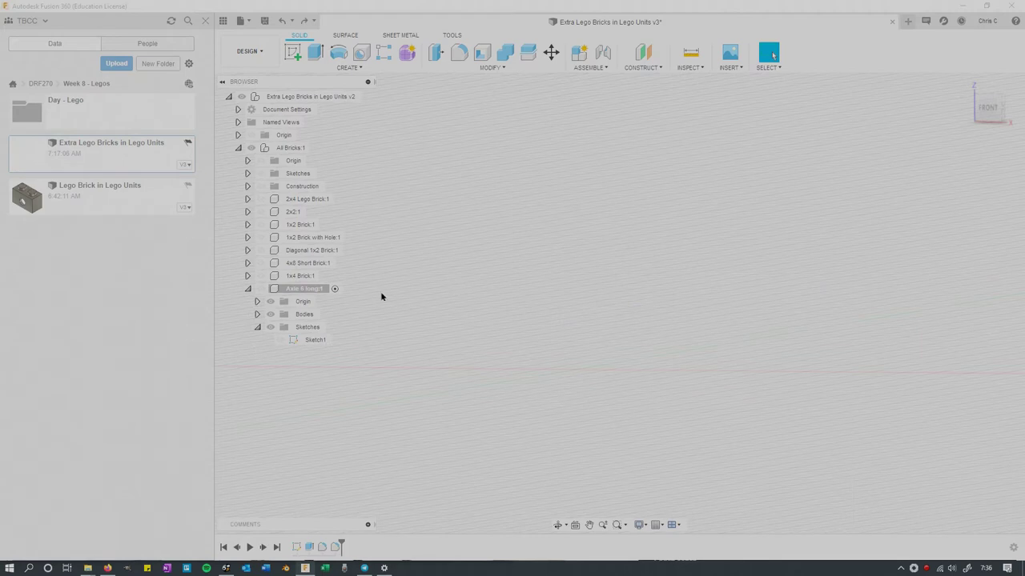
{"action": "left_click", "coordinate": [248, 289]}
Step: Create an empty, active component named Wheel with All Bricks as its parent
{"action": "left_click", "coordinate": [277, 148]}
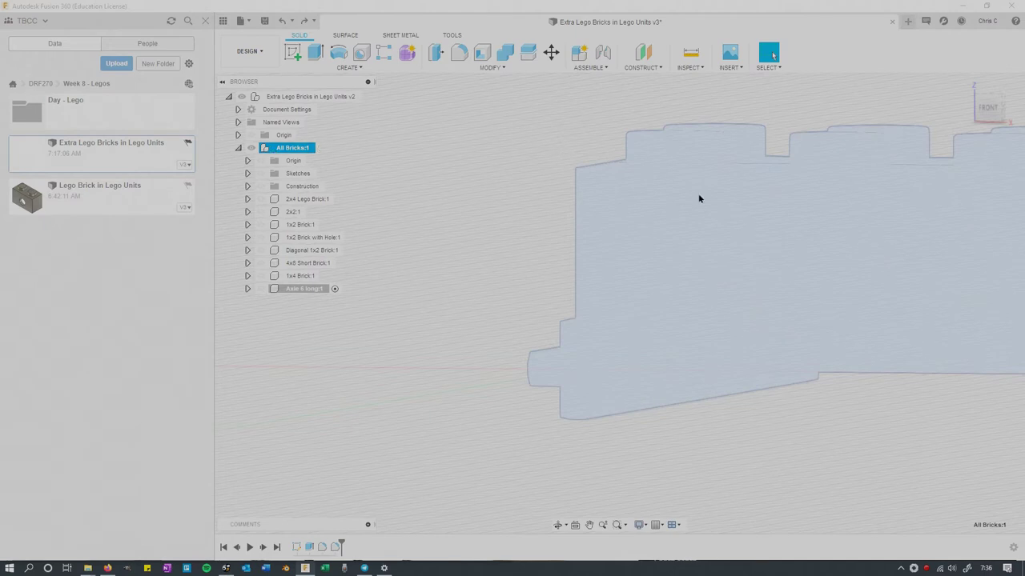
{"action": "scroll", "coordinate": [787, 221], "scroll_direction": "up", "scroll_amount": 2}
{"action": "scroll", "coordinate": [788, 221], "scroll_direction": "down", "scroll_amount": 4}
{"action": "middle_click_drag", "start_coordinate": [787, 220], "coordinate": [697, 268]}
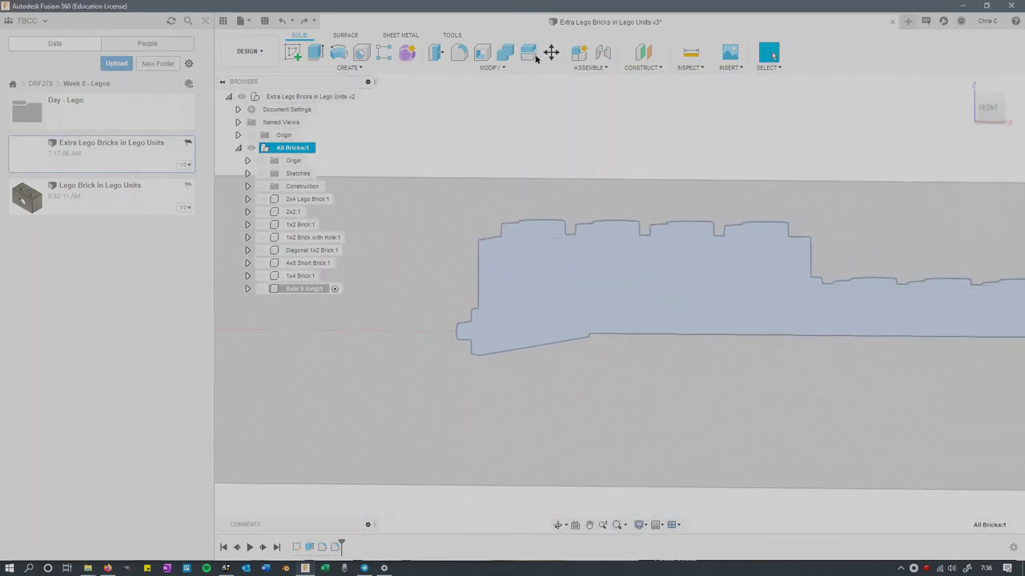
{"action": "left_click", "coordinate": [589, 67]}
{"action": "left_click", "coordinate": [592, 86]}
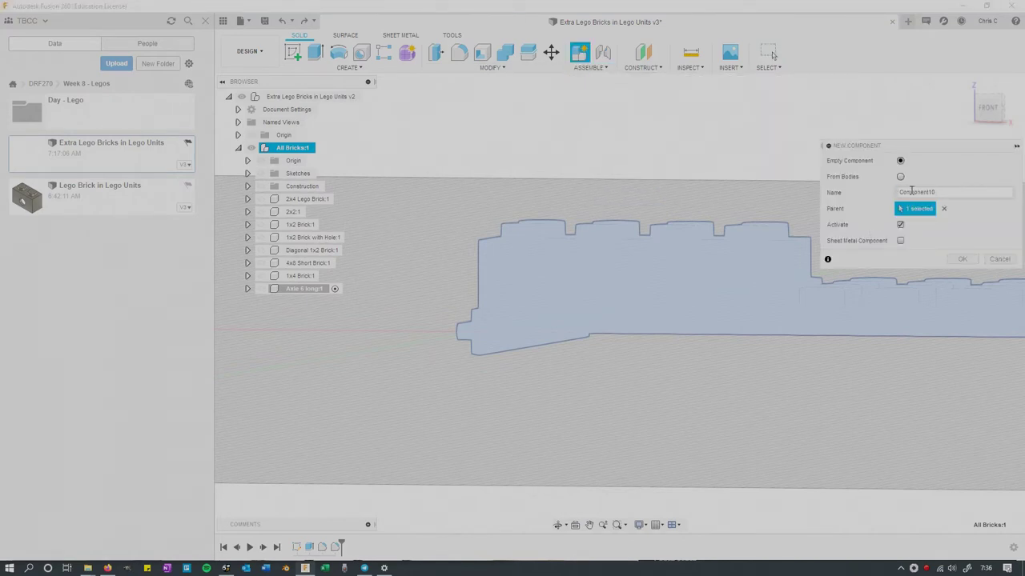
{"action": "left_click_drag", "start_coordinate": [945, 192], "coordinate": [861, 192]}
{"action": "type", "text": "Wi"}
{"action": "type", "text": "eel"}
{"action": "left_click", "coordinate": [962, 258]}
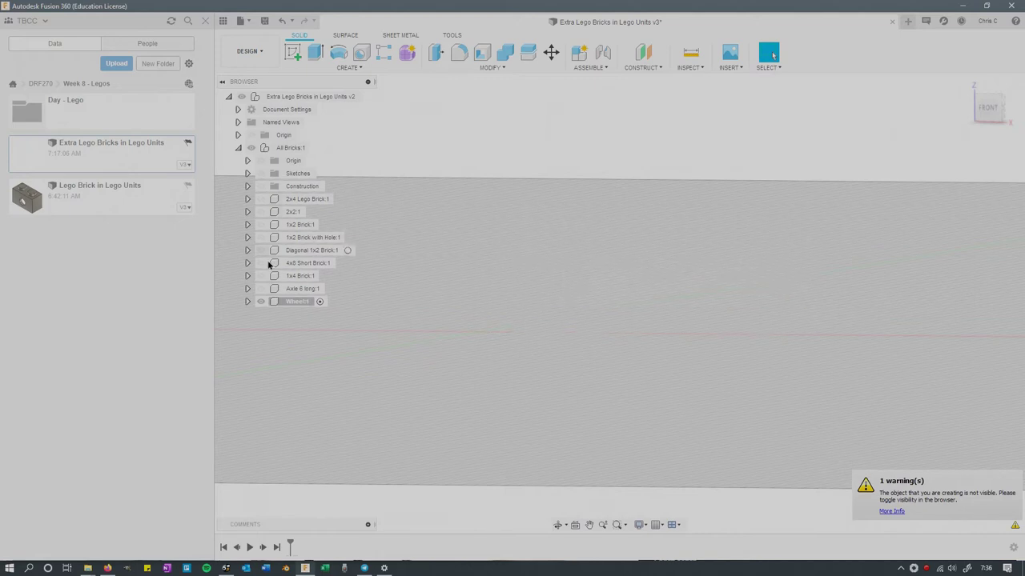
{"action": "left_click", "coordinate": [274, 302]}
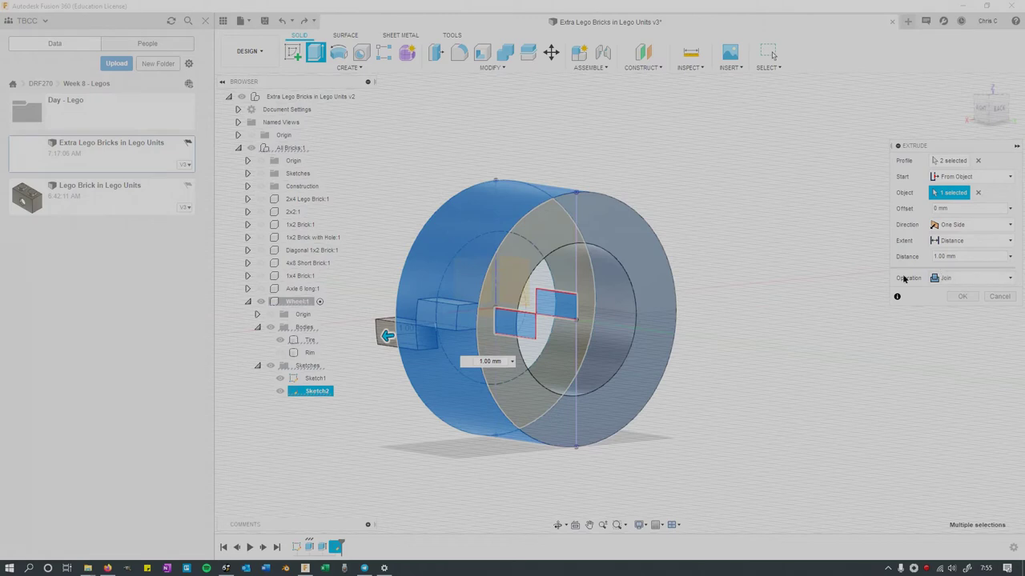
Step: Extrude the two rectangular tread profiles 1 mm from the selected object, using the Join operation to merge them with the tire
{"action": "left_click", "coordinate": [952, 280]}
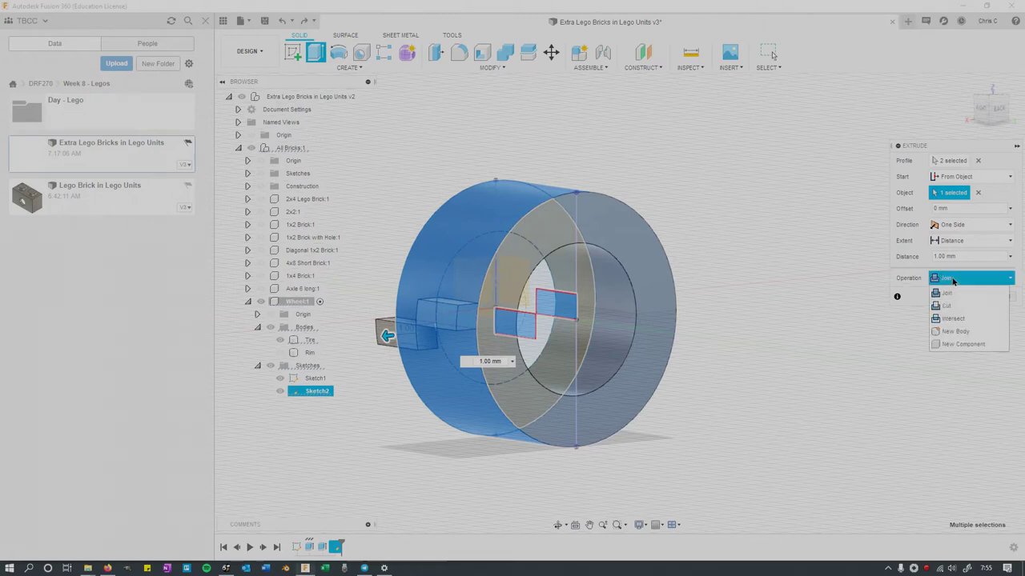
{"action": "left_click", "coordinate": [938, 278]}
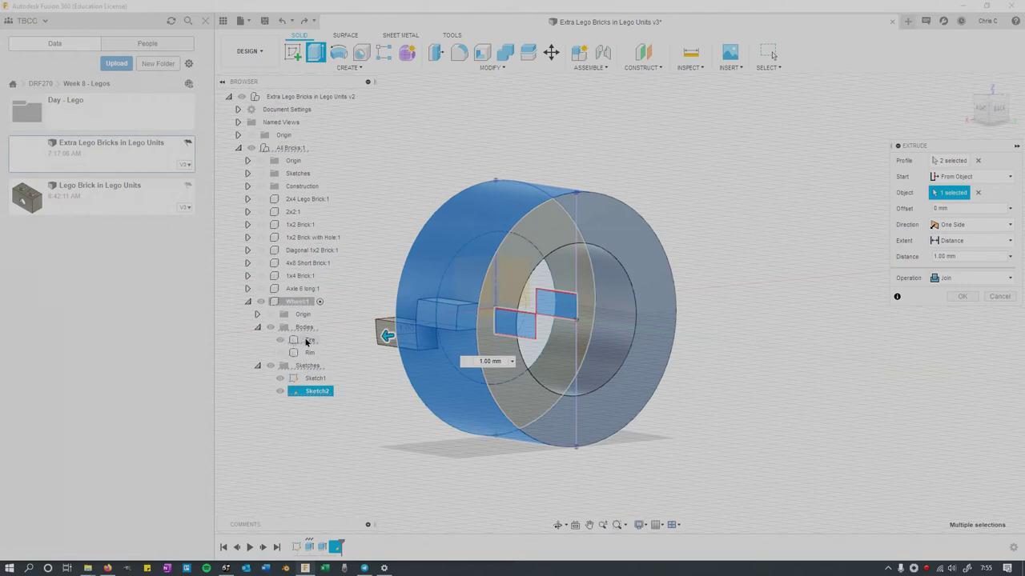
{"action": "left_click", "coordinate": [952, 278]}
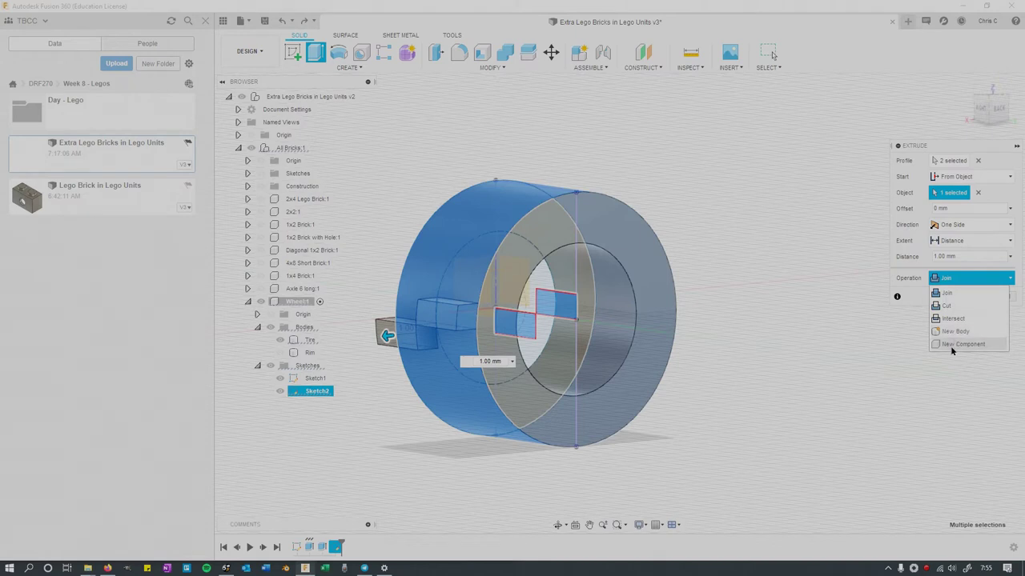
{"action": "left_click", "coordinate": [905, 280]}
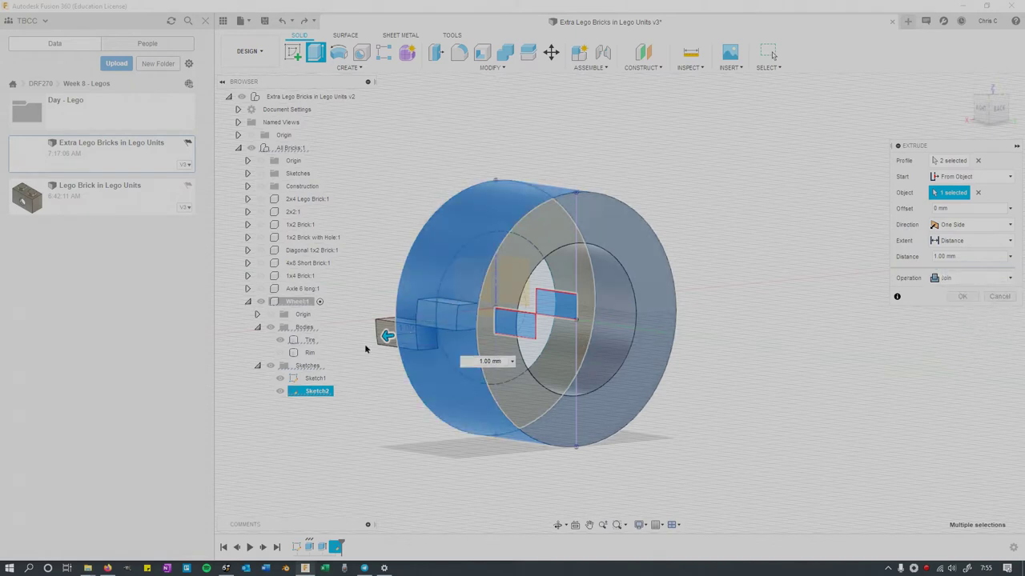
{"action": "left_click", "coordinate": [956, 297]}
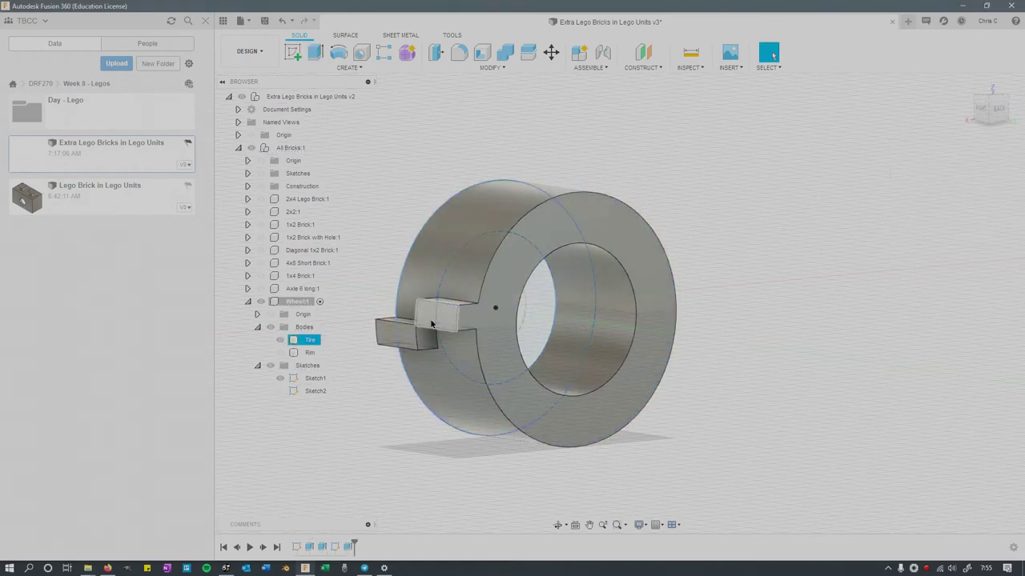
Step: Set up a full circular feature pattern of the tread block extrusion around the tire's central axis
{"action": "left_click", "coordinate": [330, 67]}
{"action": "mouse_move", "coordinate": [348, 312]}
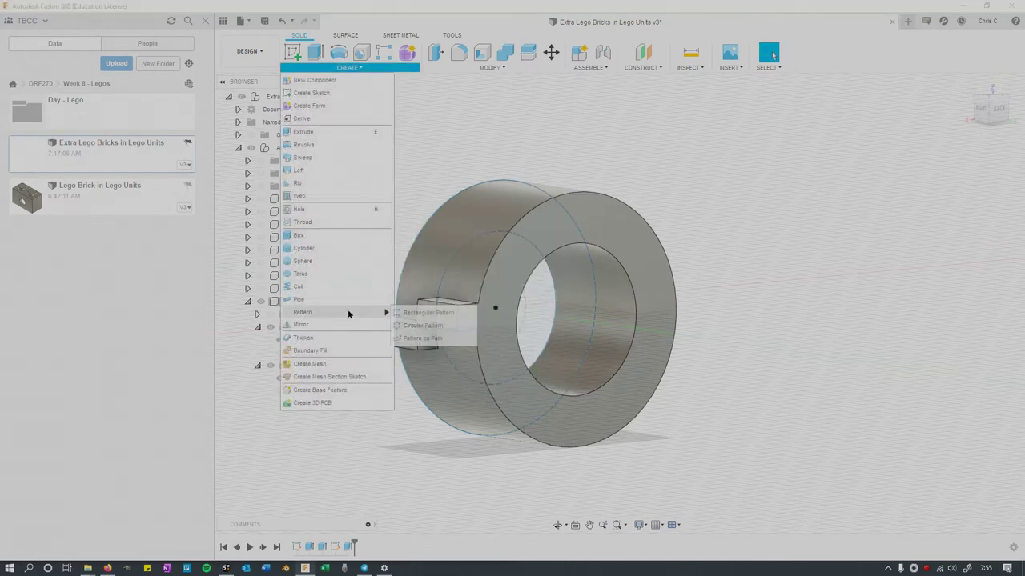
{"action": "left_click", "coordinate": [429, 327]}
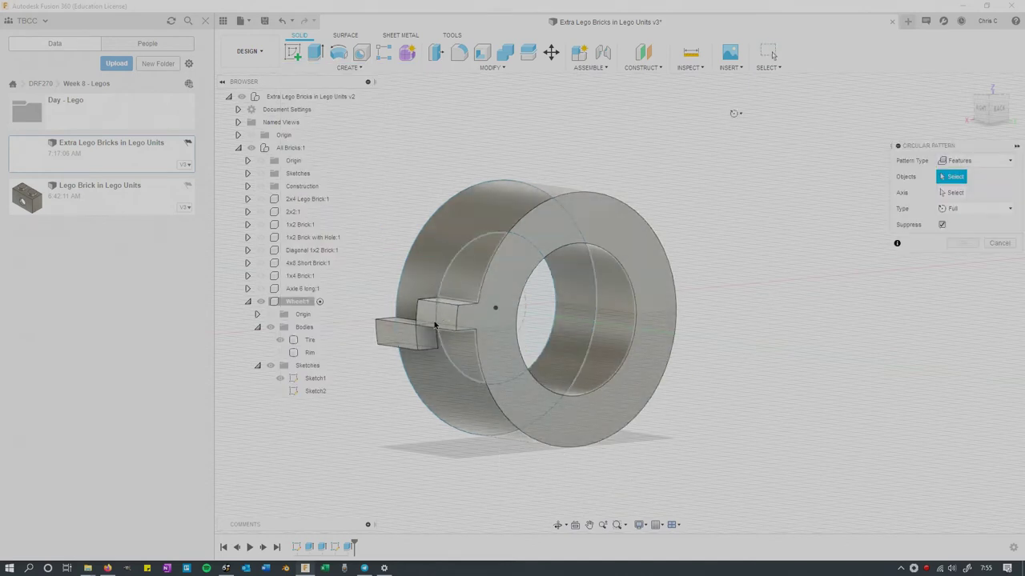
{"action": "left_click", "coordinate": [349, 550]}
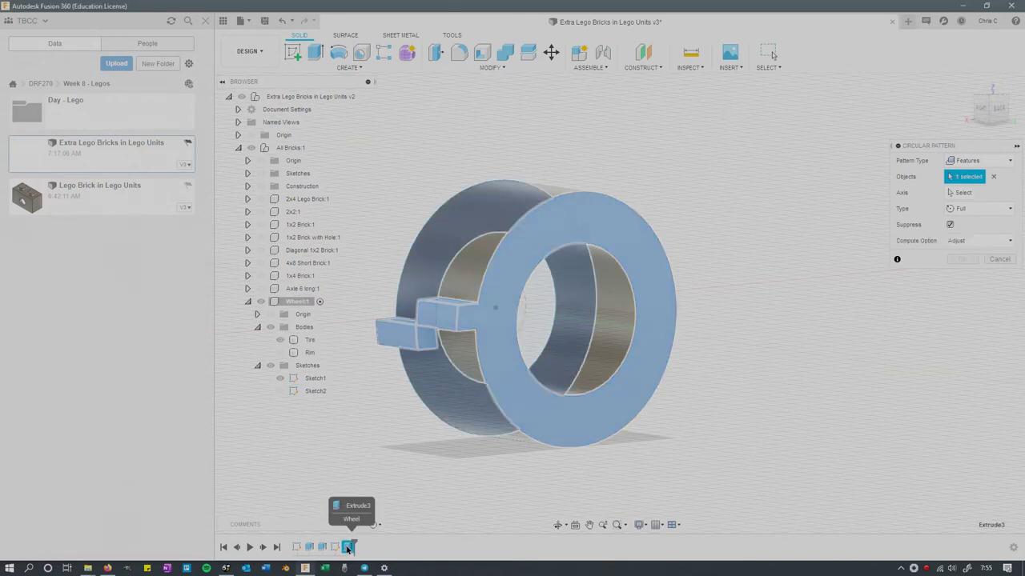
{"action": "left_click", "coordinate": [960, 194]}
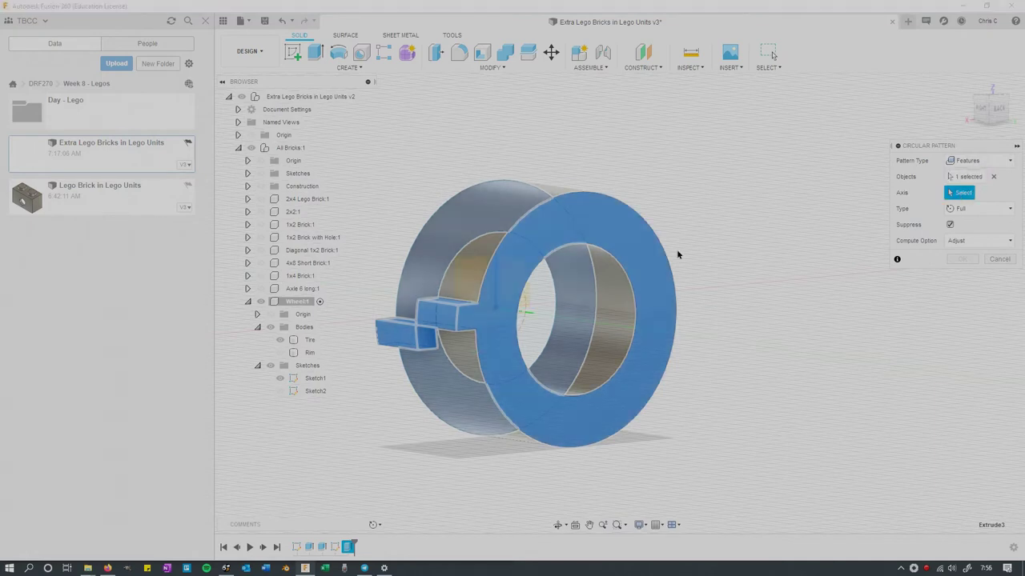
{"action": "left_click", "coordinate": [490, 267]}
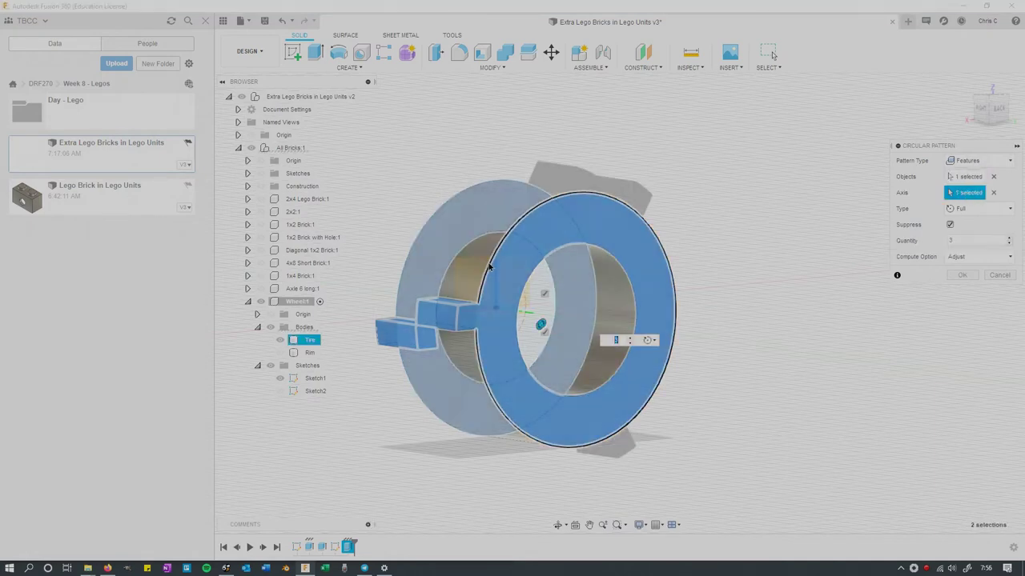